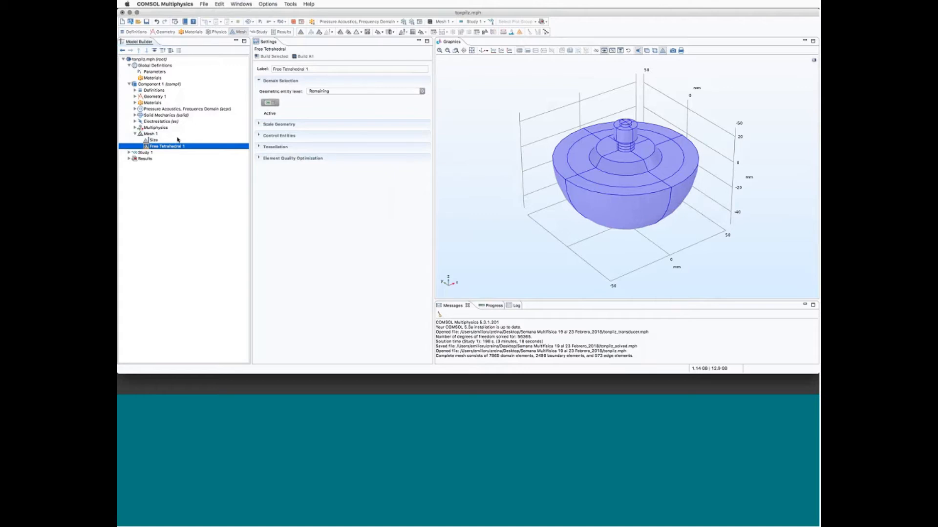
Restrict the Free Tetrahedral 1 mesh to the Non-PML domains at domain level and check the selected region in the model.
left_click(335, 91)
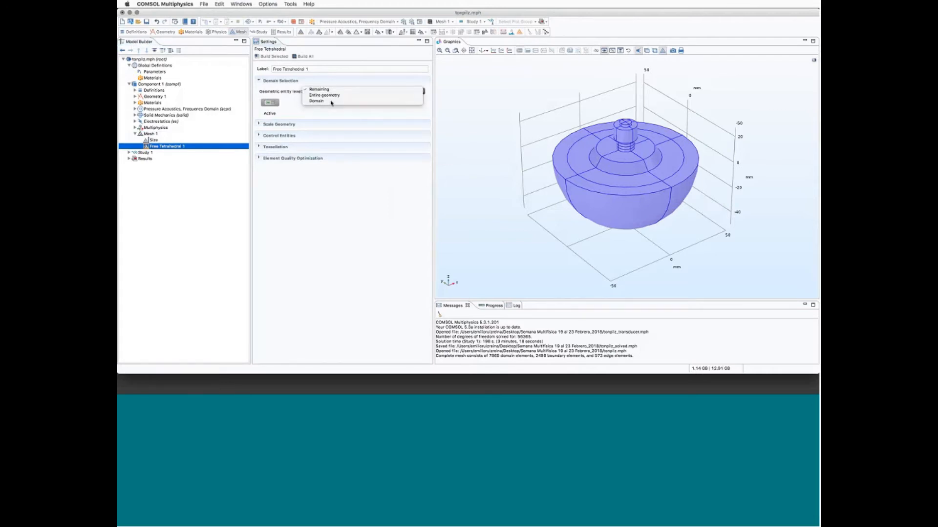
left_click(331, 101)
left_click(331, 102)
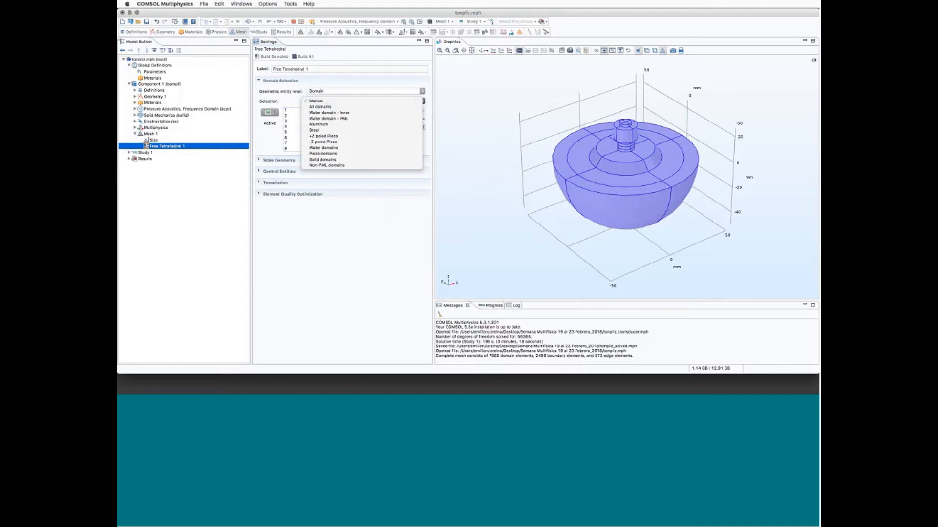
left_click(327, 166)
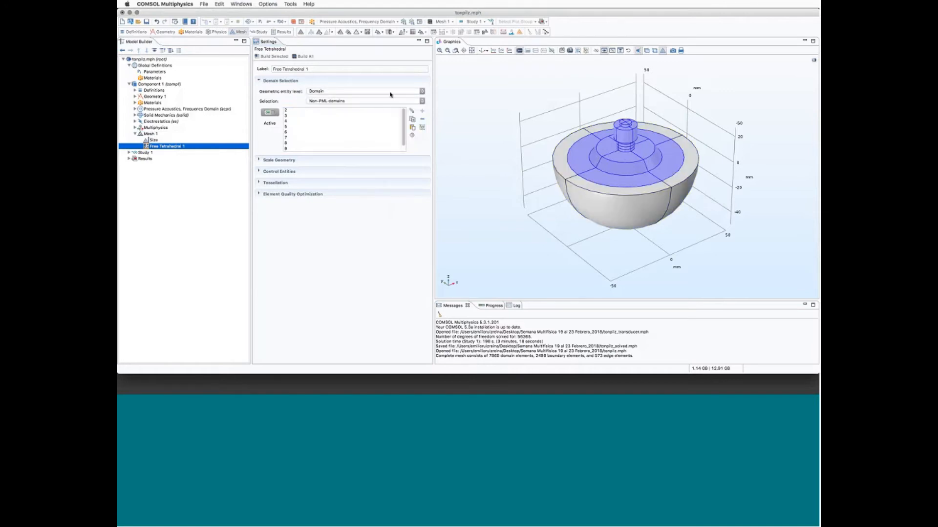
left_click_drag(600, 137, 644, 196)
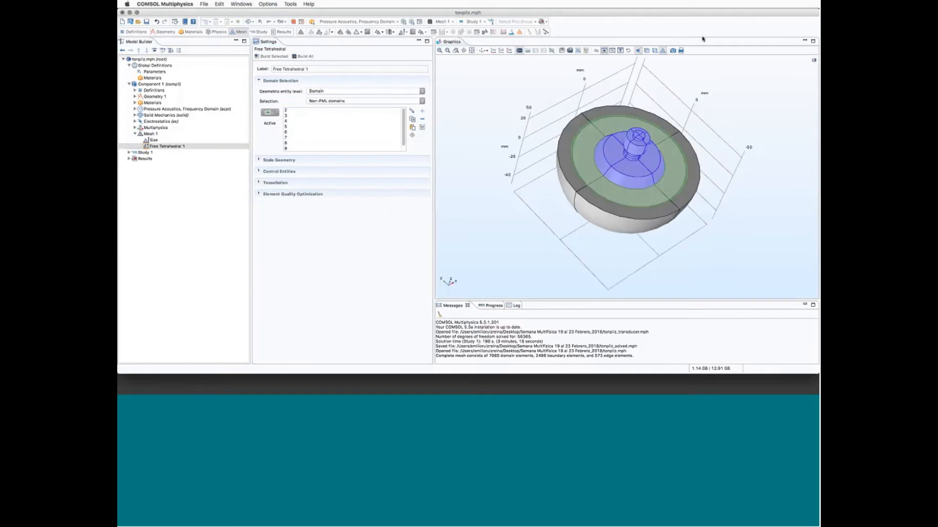
left_click(654, 50)
left_click_drag(734, 187, 668, 216)
left_click(662, 51)
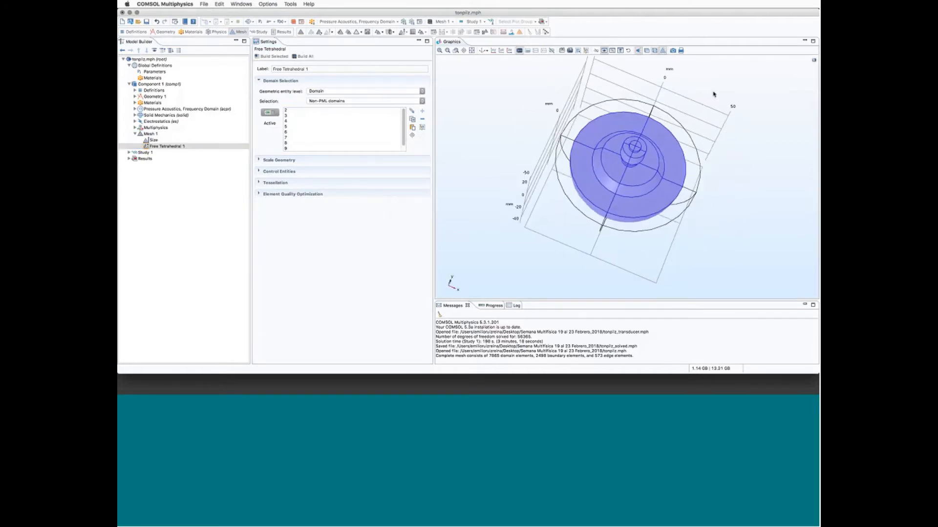
left_click_drag(713, 94, 676, 103)
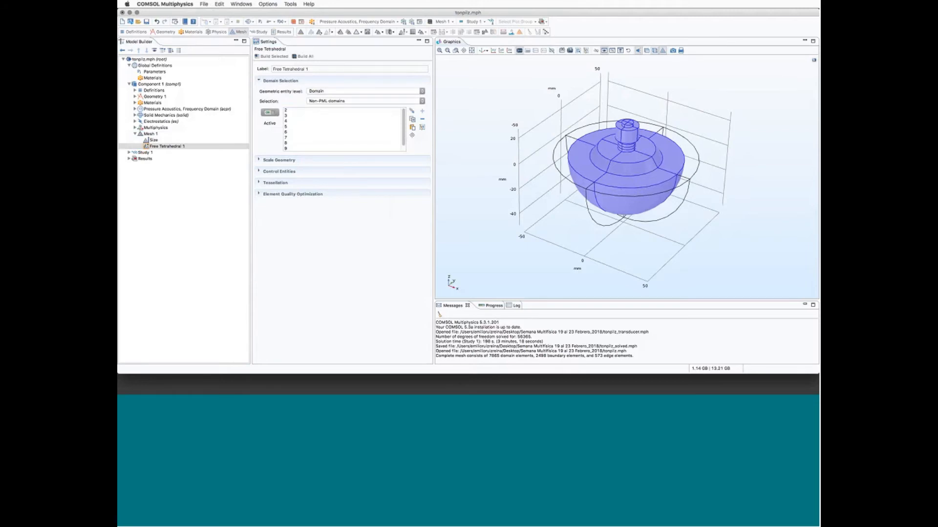
Add a Size attribute under Free Tetrahedral 1 and apply it to the Water domains selection.
left_click(162, 146)
right_click(163, 148)
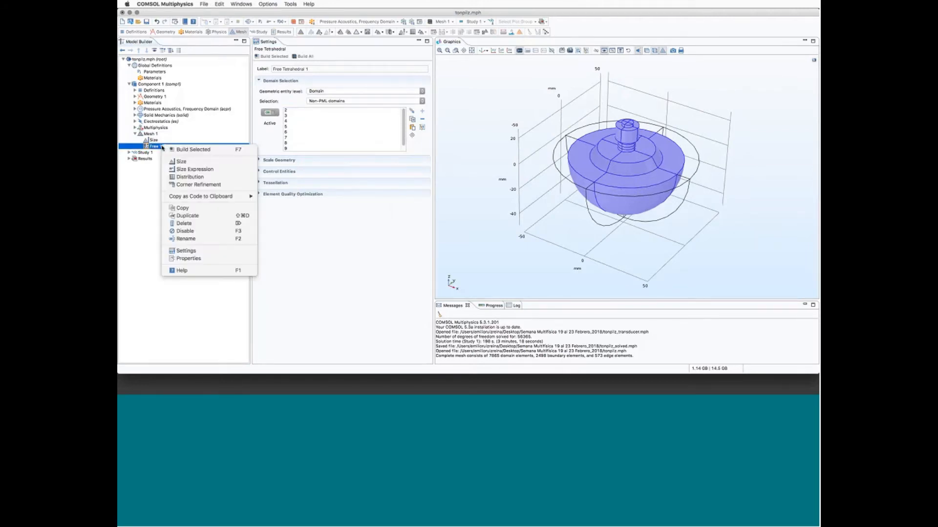
left_click(178, 163)
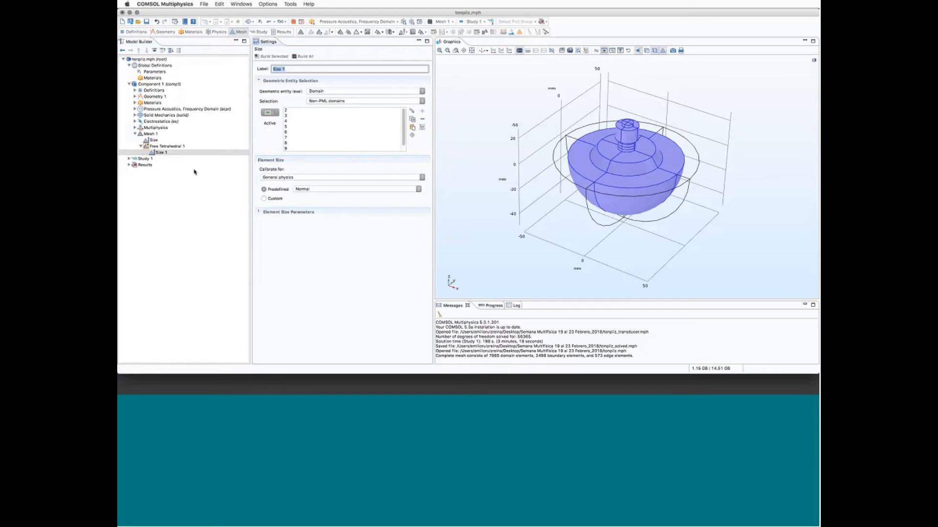
left_click(335, 101)
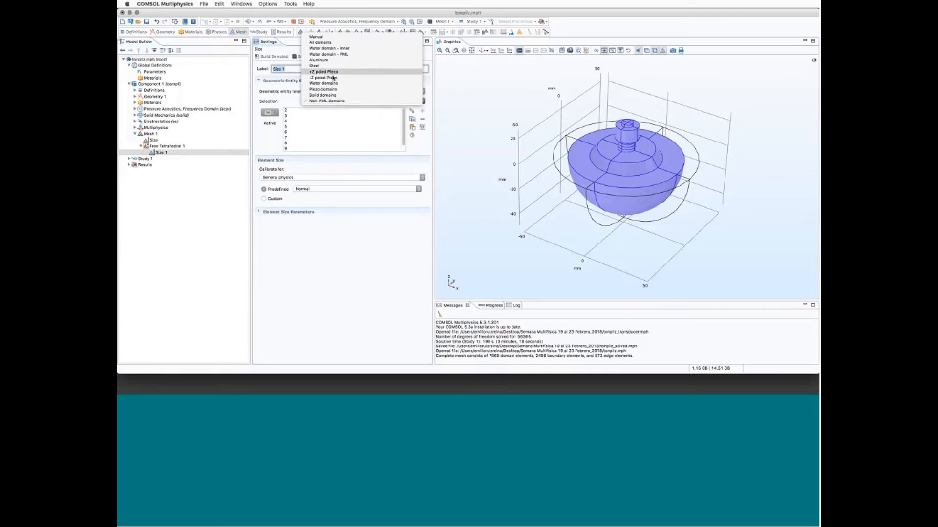
left_click(330, 84)
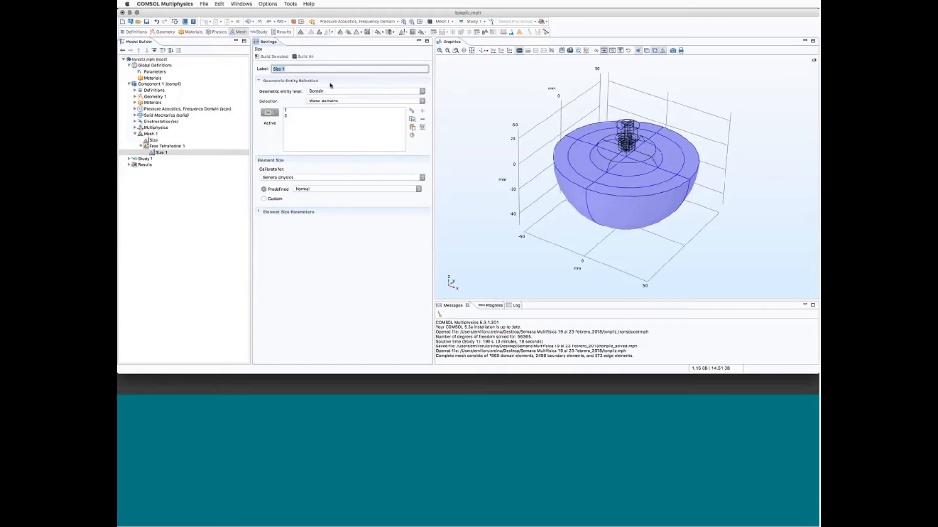
left_click_drag(604, 141, 604, 95)
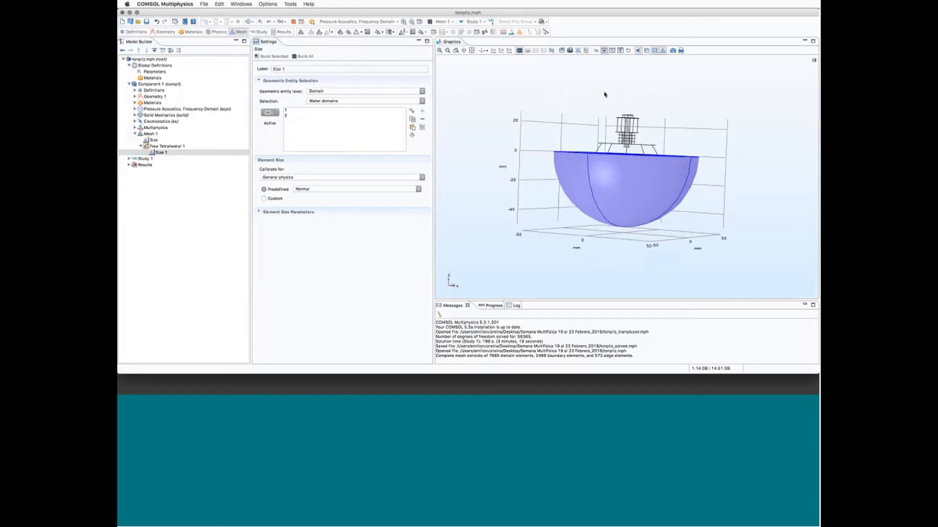
left_click(654, 51)
left_click_drag(704, 86, 708, 133)
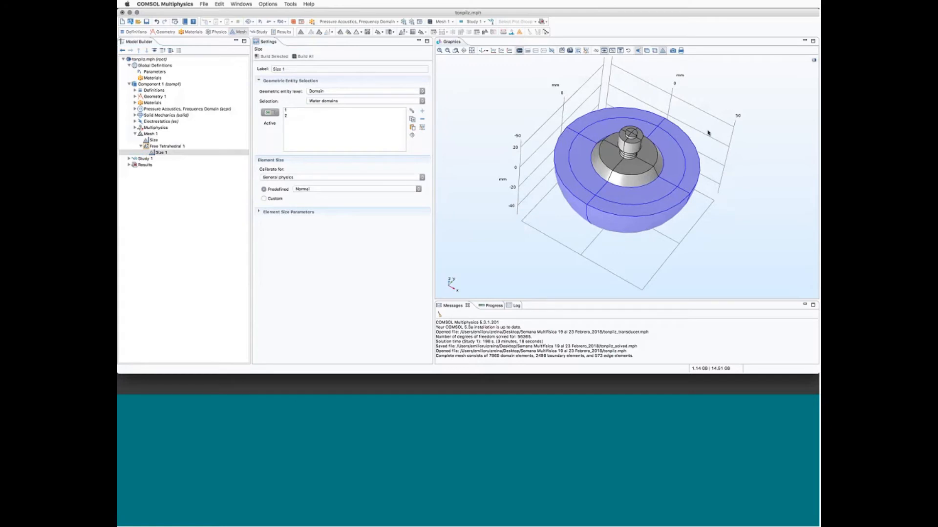
left_click_drag(723, 176, 731, 143)
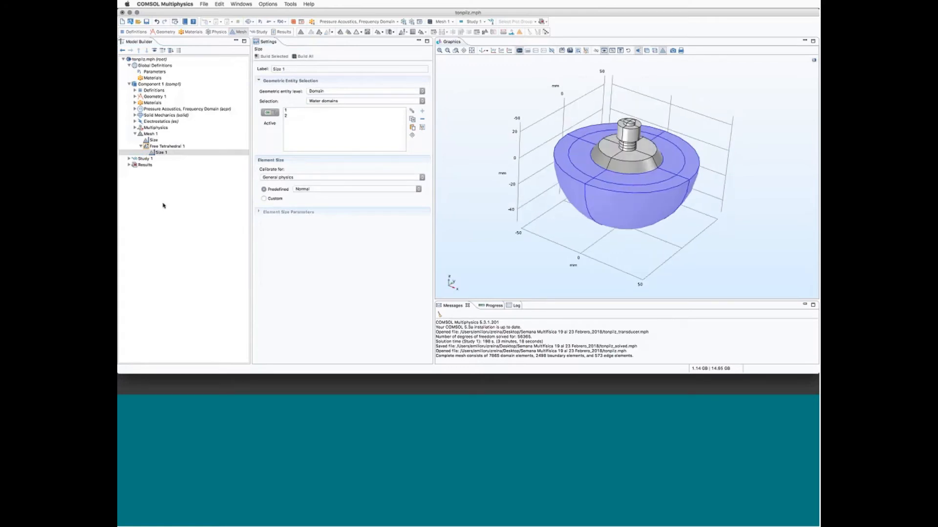
left_click(316, 190)
key("Down")
key("Down")
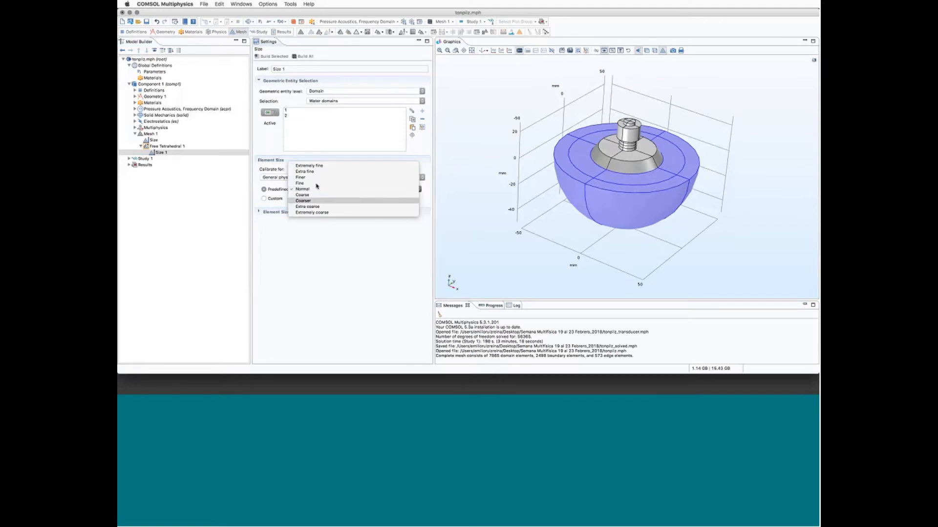
left_click(313, 190)
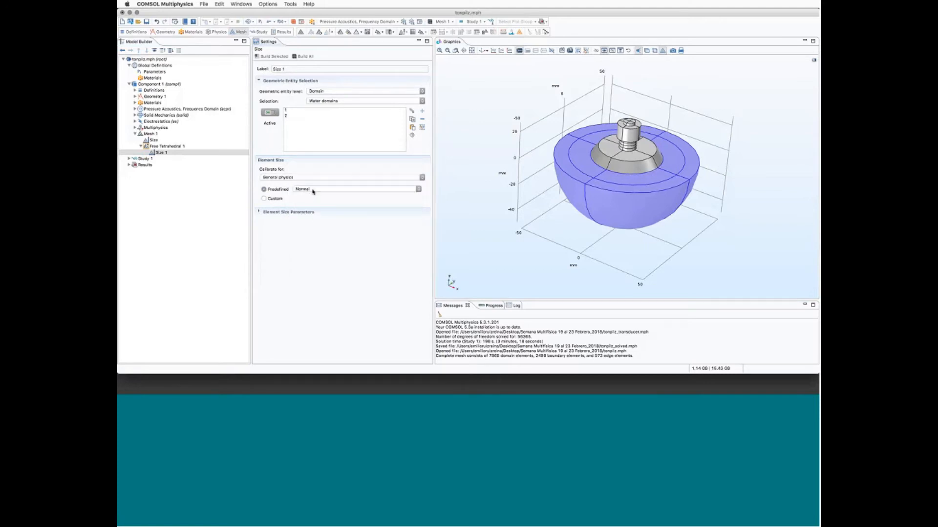
Switch the water domains' element size to custom and set the maximum element size to 1500[m/s]/f0max.
left_click(264, 199)
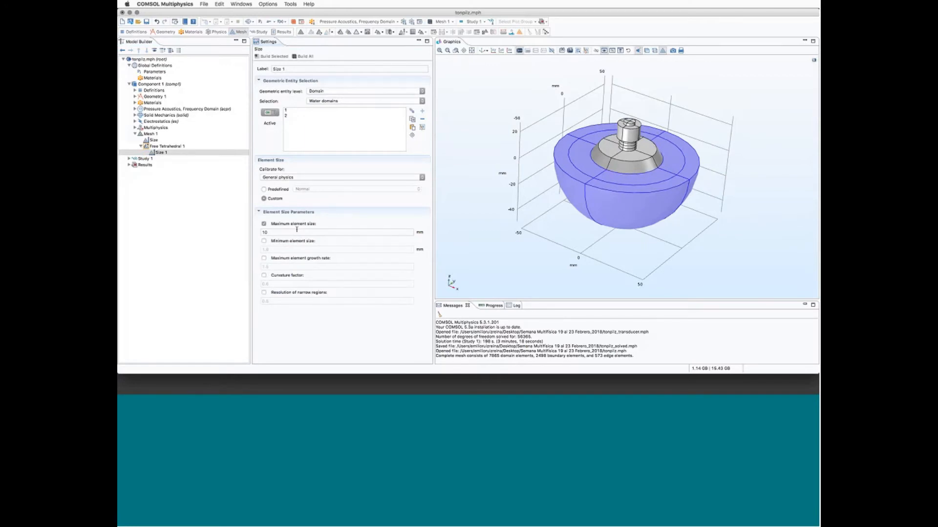
left_click(296, 230)
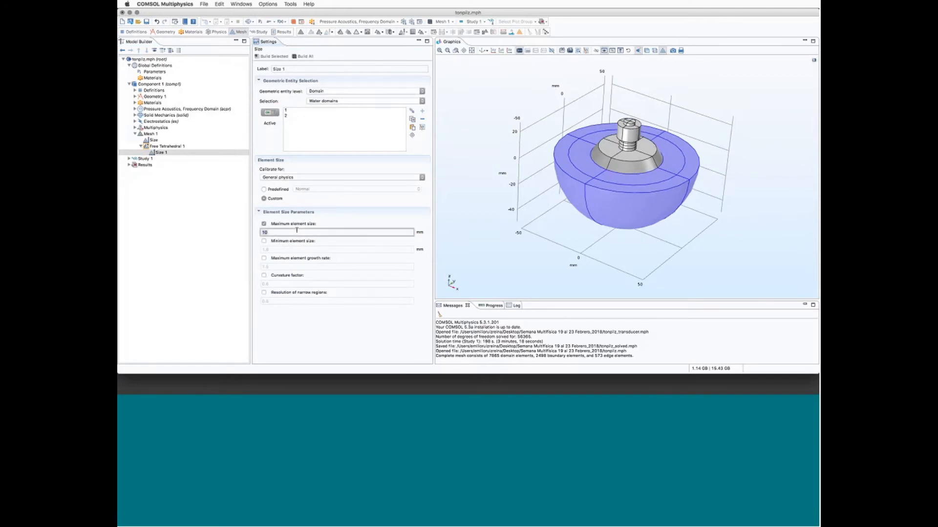
type("1500[m/s]")
type("/f0max")
Review the minimum and maximum operating frequency parameters, f0min and f0max, in the global parameters.
left_click(154, 72)
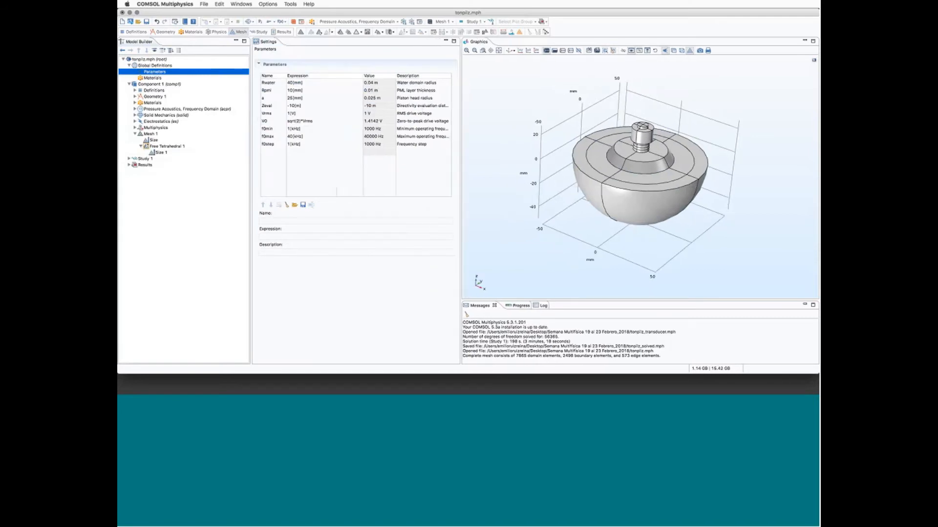
left_click(268, 136)
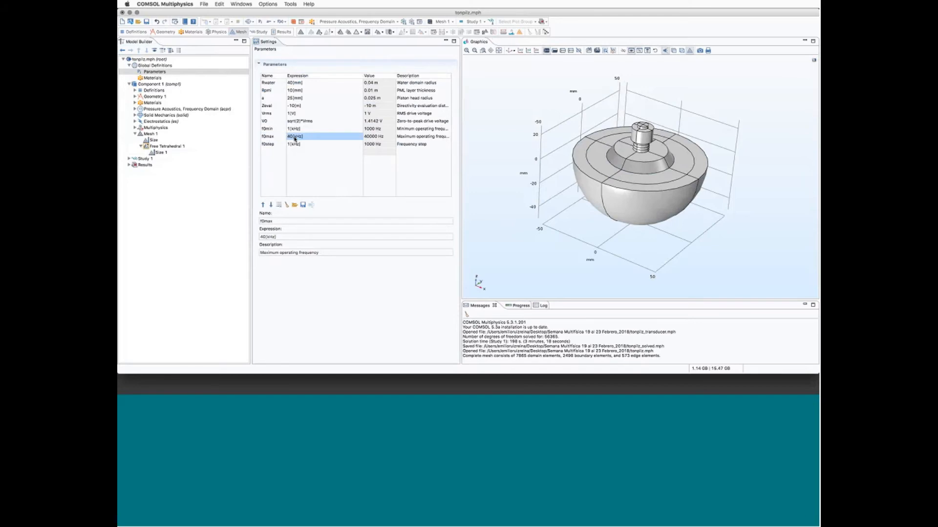
left_click(269, 129)
left_click(293, 129)
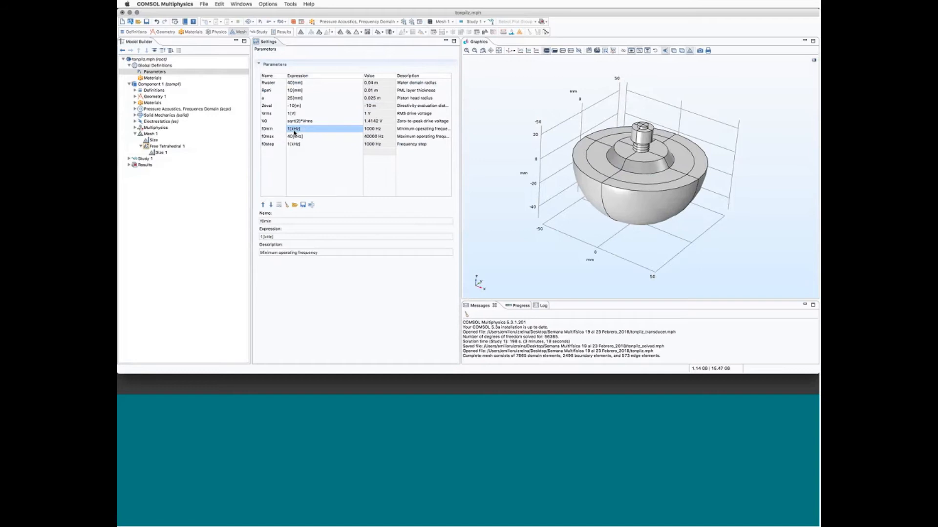
left_click(295, 130)
left_click(295, 137)
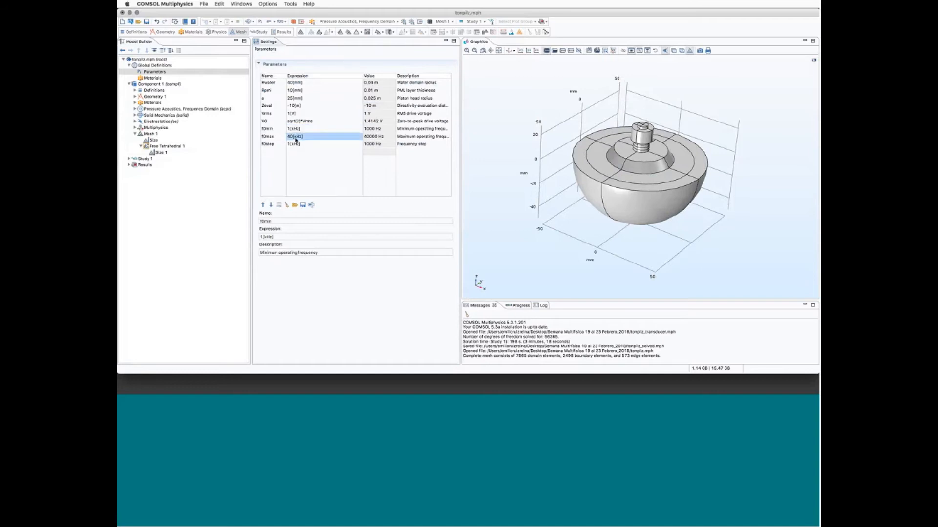
Divide the maximum element size expression in Size 1 by 6.
left_click(161, 152)
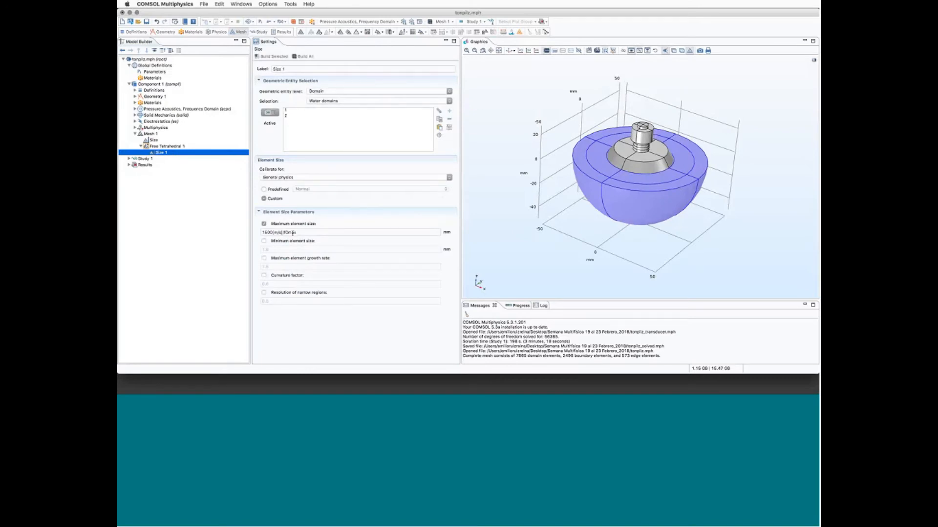
left_click(303, 231)
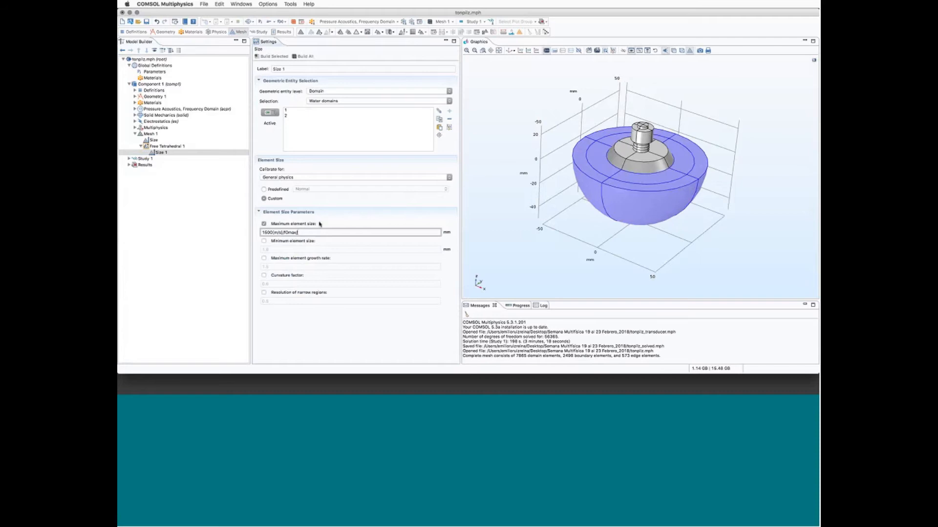
type("6")
Build the whole mesh and examine the tetrahedral elements on the transducer and inner water domain up close.
left_click(157, 146)
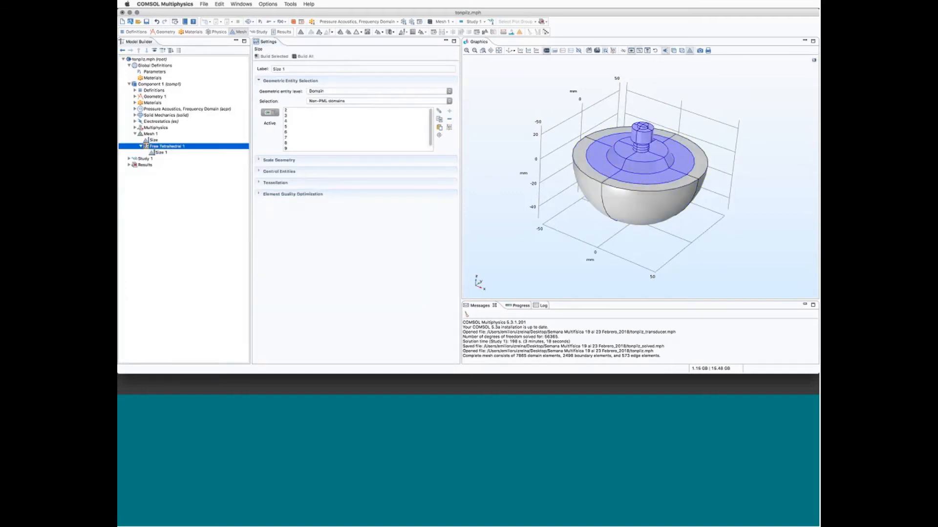
left_click(305, 56)
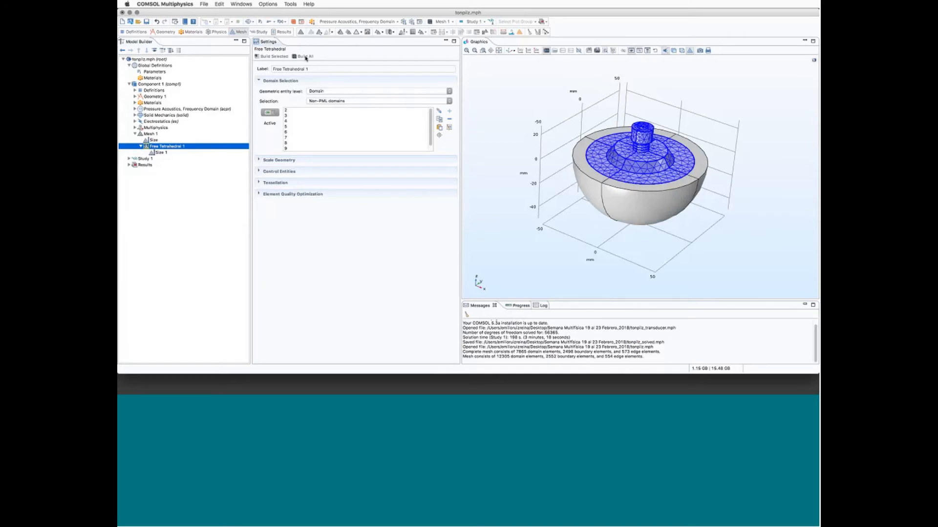
left_click_drag(493, 185, 718, 184)
left_click(509, 51)
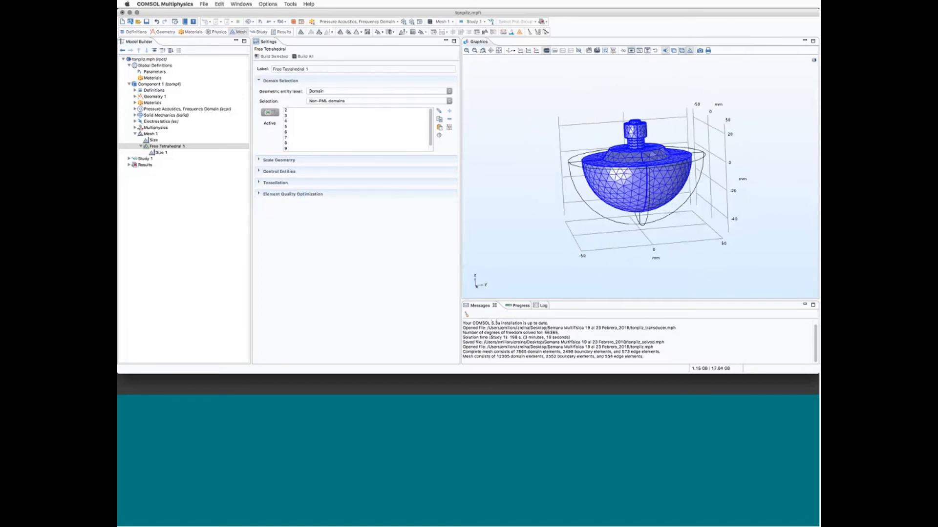
left_click(466, 50)
left_click_drag(677, 122, 630, 119)
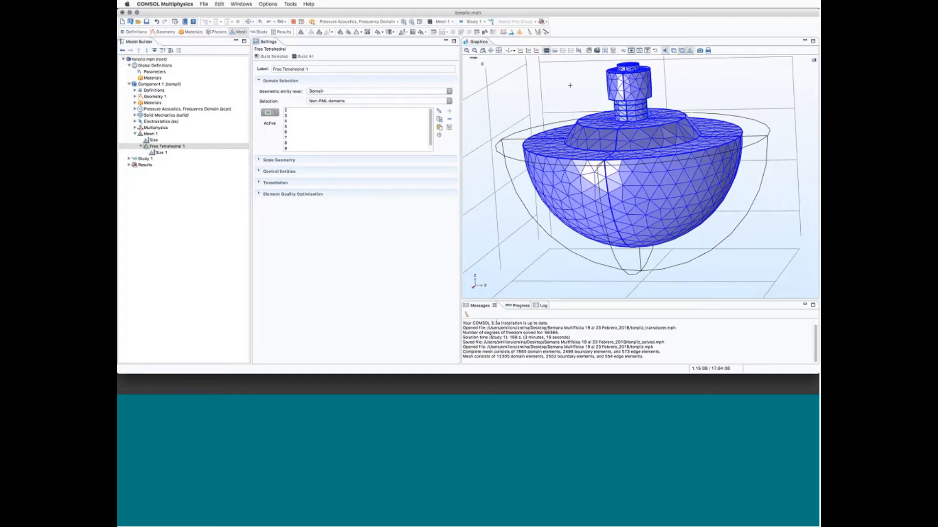
left_click_drag(570, 86, 483, 83)
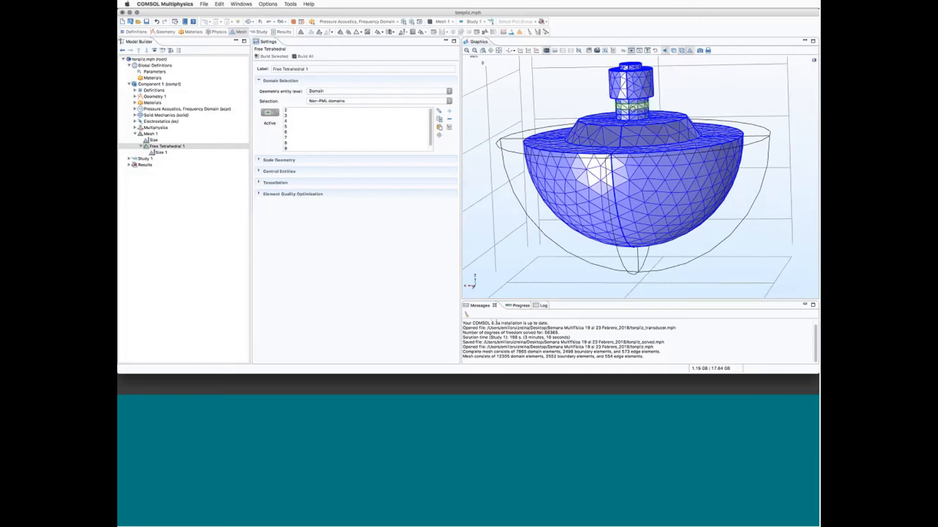
Add a second Size attribute under Free Tetrahedral 1 and apply it to the Piezo domains selection.
right_click(160, 147)
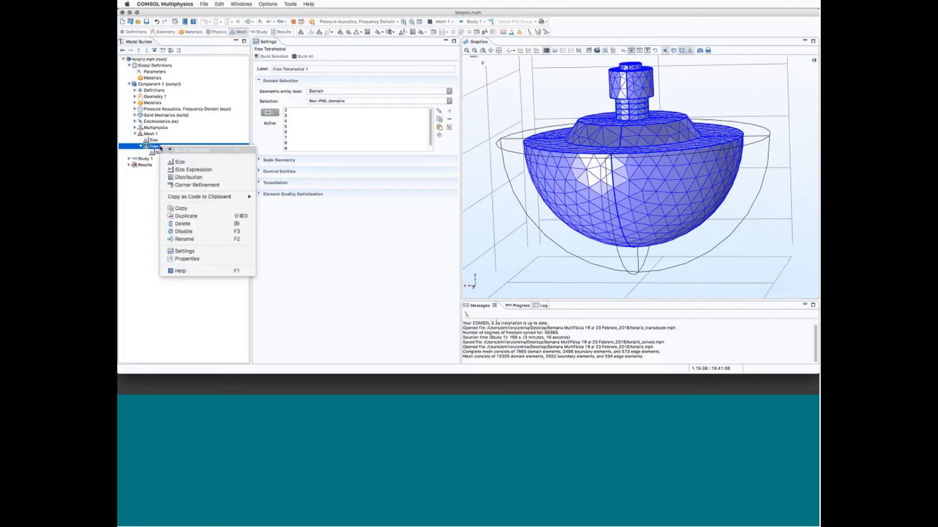
left_click(175, 162)
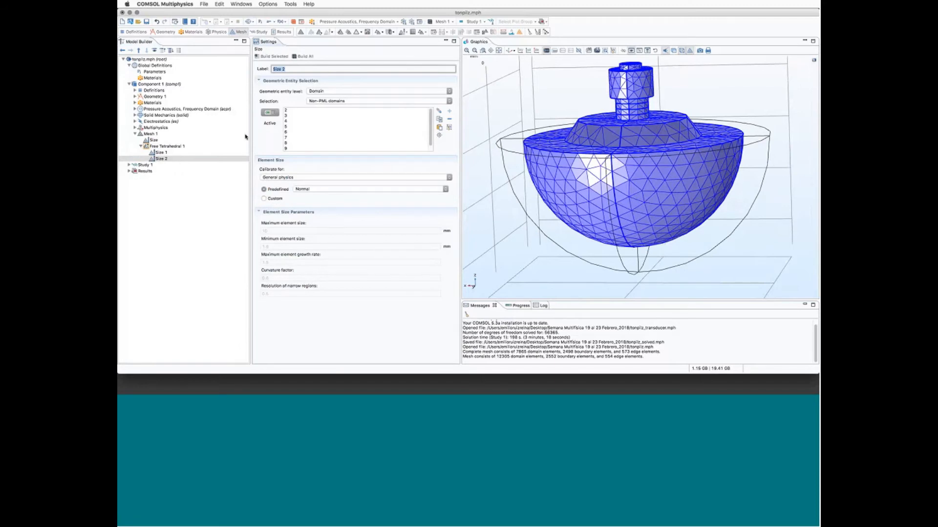
left_click(340, 101)
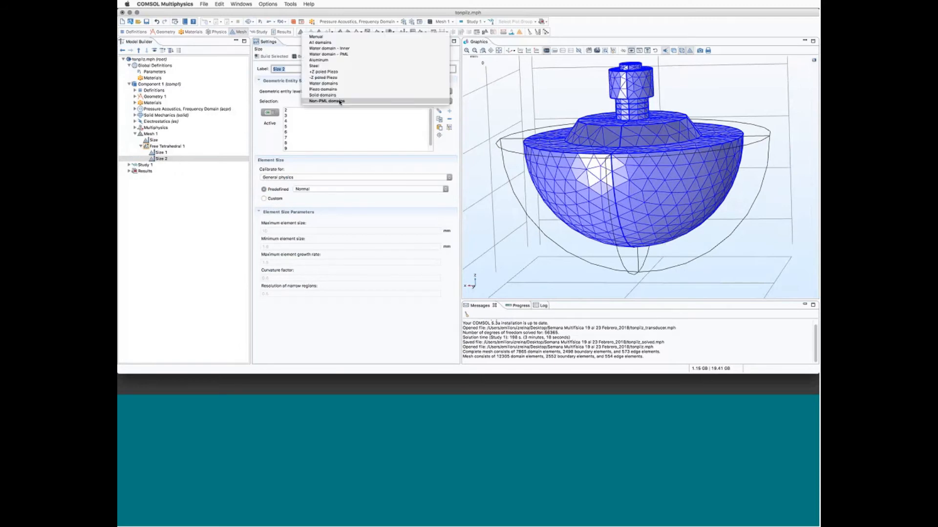
left_click(331, 90)
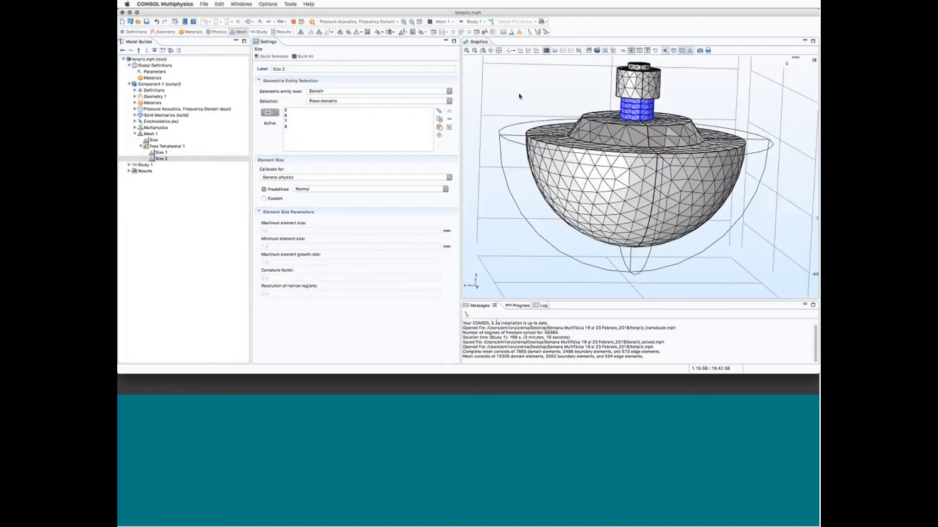
Use a custom element size for the piezo domains with resolution of narrow regions set to 1, and rebuild the mesh.
left_click(264, 200)
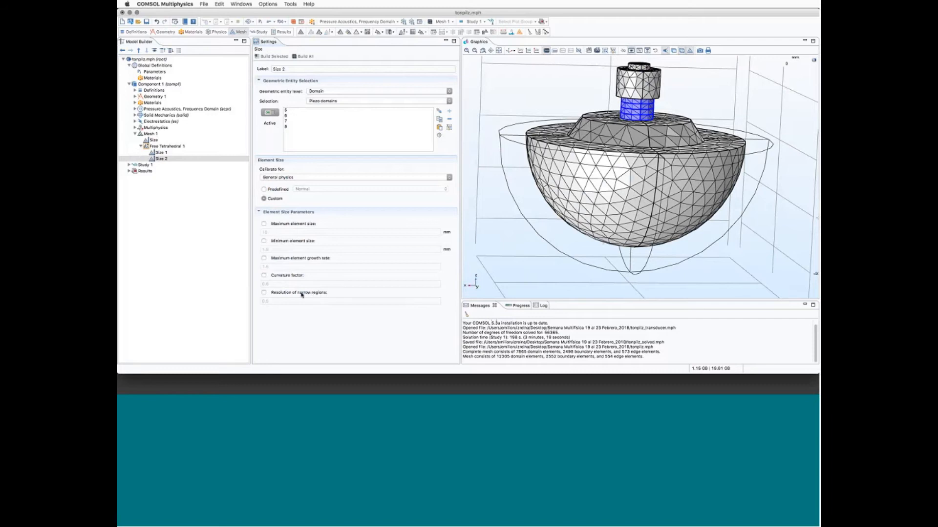
left_click(264, 293)
left_click(271, 300)
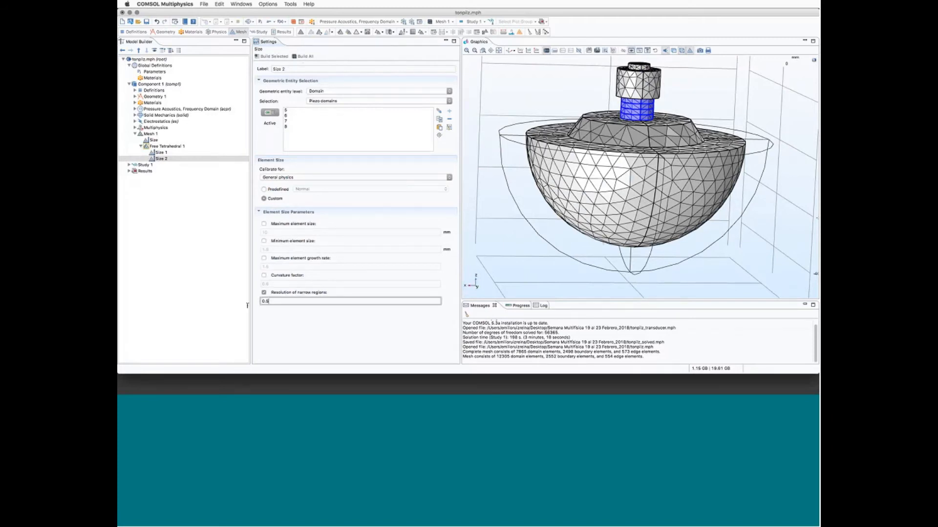
key("BackSpace")
key("BackSpace")
key("BackSpace")
type("1")
left_click(299, 58)
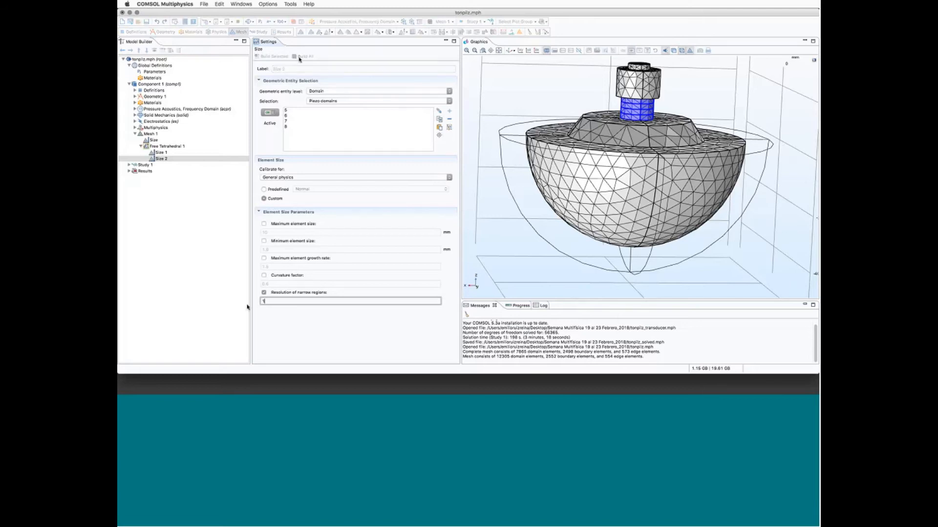
Try a resolution of narrow regions of 2 for the piezo domains, rebuild the mesh and examine the elements up close.
left_click(467, 51)
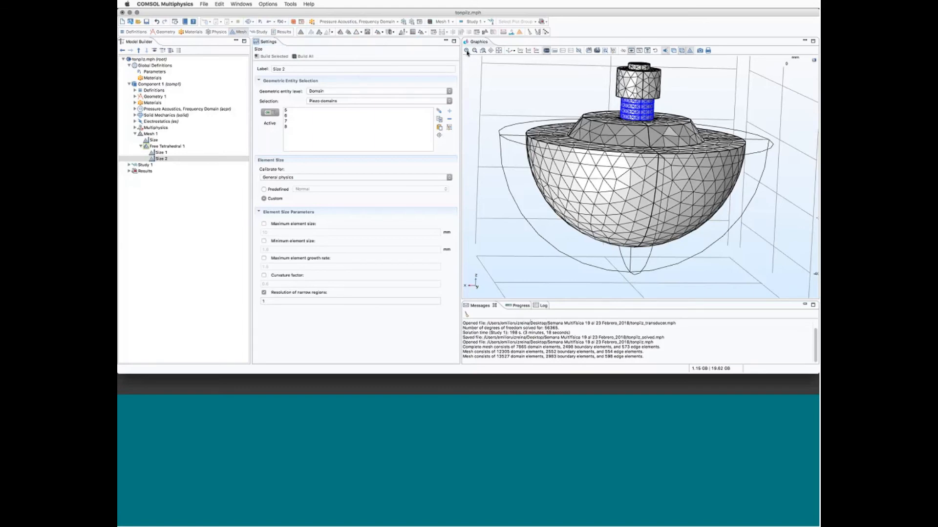
right_click_drag(532, 83, 524, 184)
mouse_move(523, 126)
left_mouse_down()
mouse_move(532, 124)
mouse_move(519, 120)
mouse_move(552, 119)
mouse_move(589, 130)
mouse_move(518, 134)
left_mouse_up()
double_click(272, 299)
type("2")
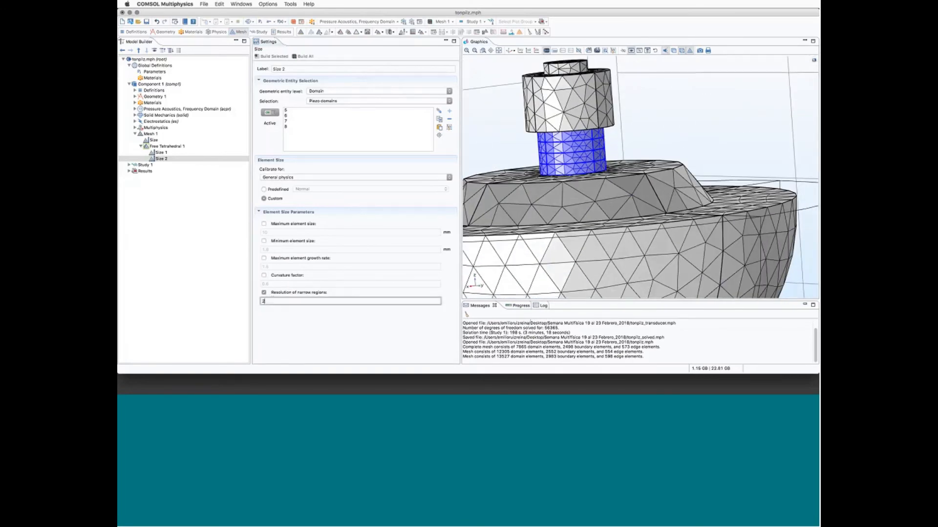
left_click(306, 56)
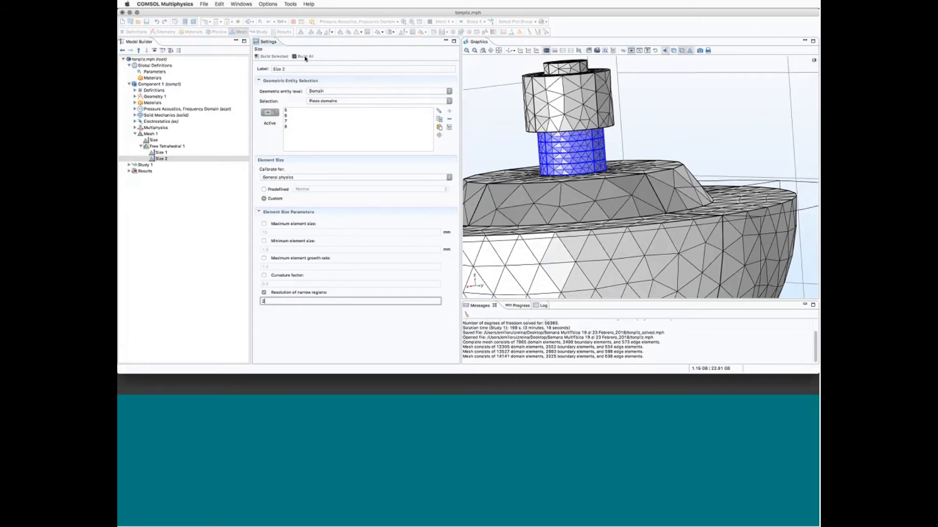
left_click_drag(488, 141, 506, 131)
Set the piezo domains' resolution of narrow regions back to 1 and rebuild the mesh.
left_click(271, 301)
key("BackSpace")
type("1")
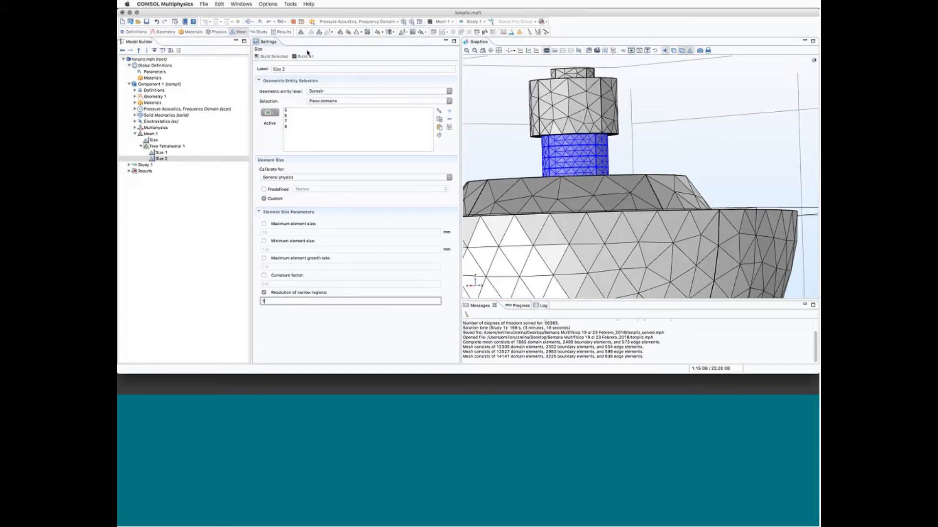
left_click(306, 56)
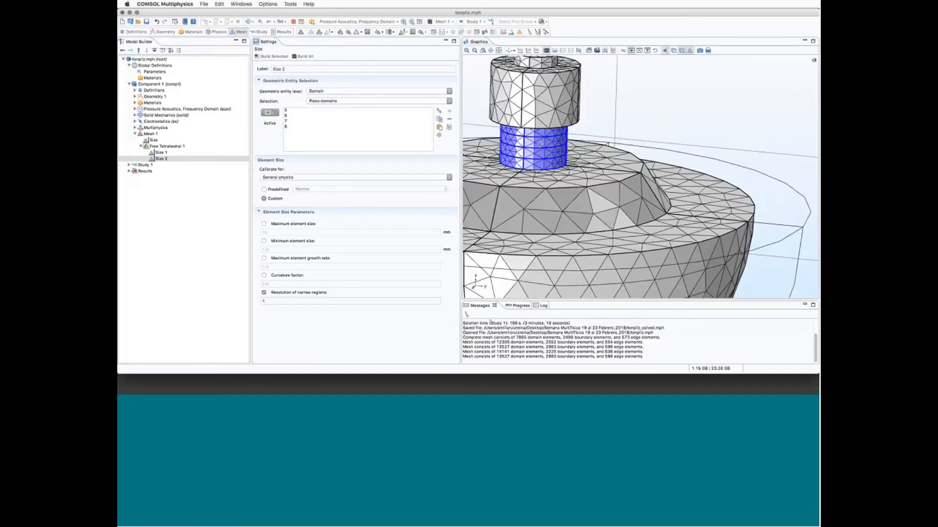
Add a Swept operation to Mesh 1 and apply it at domain level to the Water domain - PML selection.
left_click(501, 51)
left_click_drag(568, 136, 522, 113)
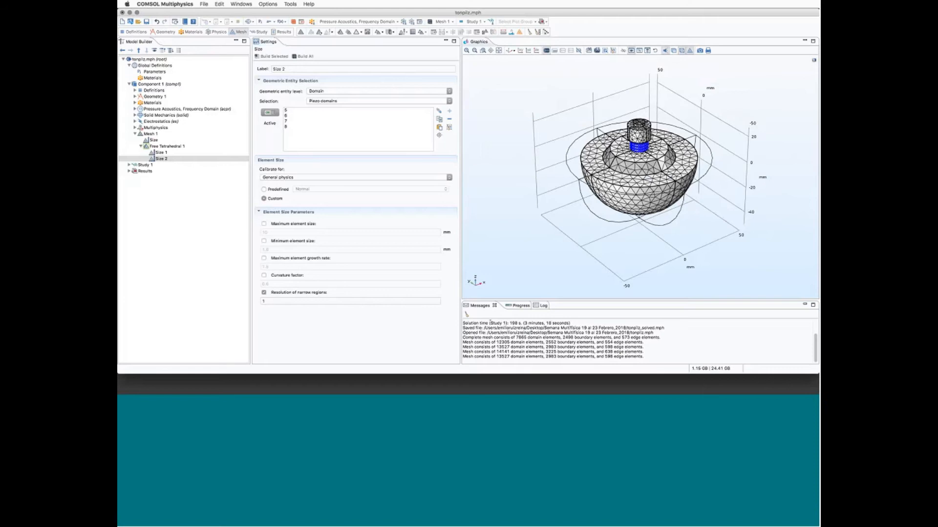
left_click(673, 50)
left_click_drag(727, 120, 481, 133)
left_click(148, 135)
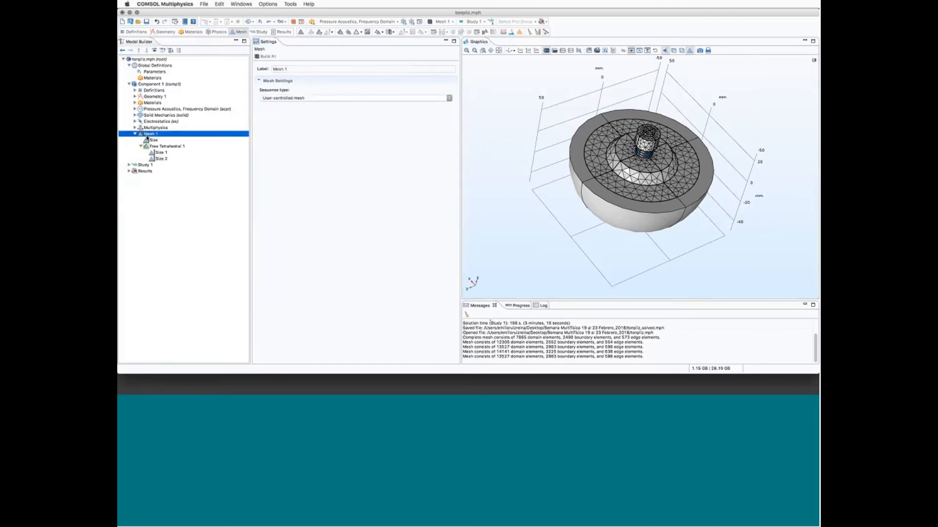
right_click(147, 137)
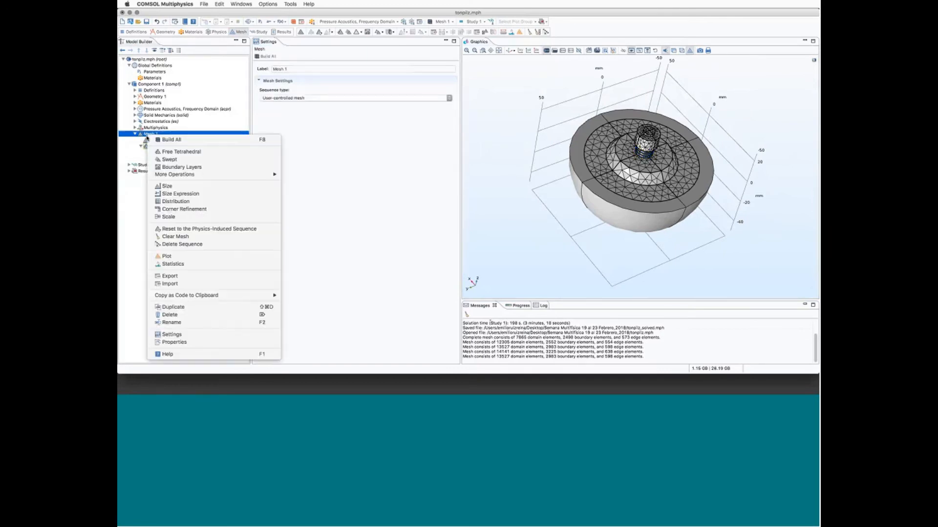
left_click(174, 160)
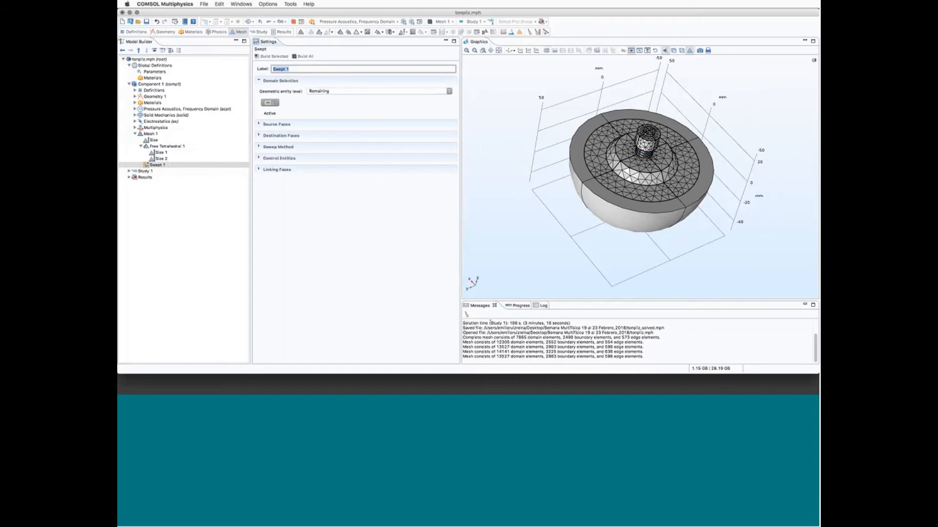
left_click(323, 92)
left_click(320, 103)
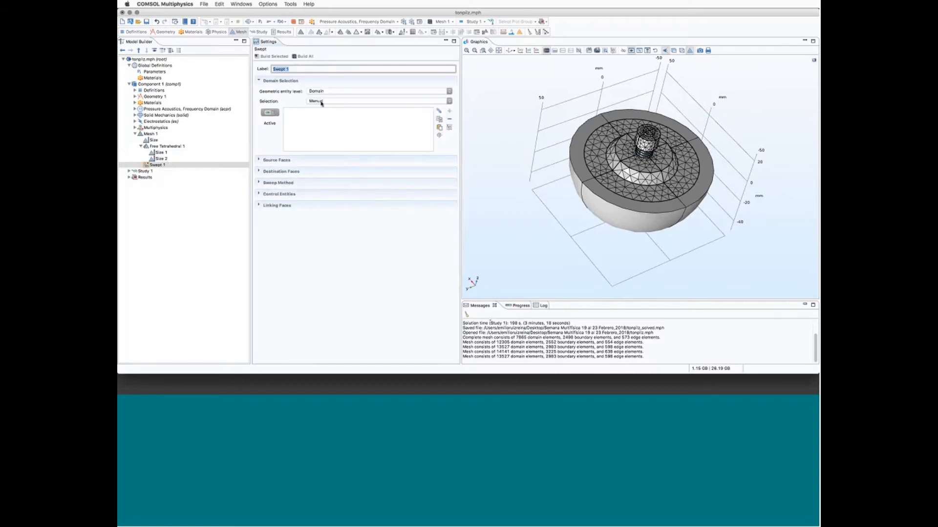
left_click(320, 101)
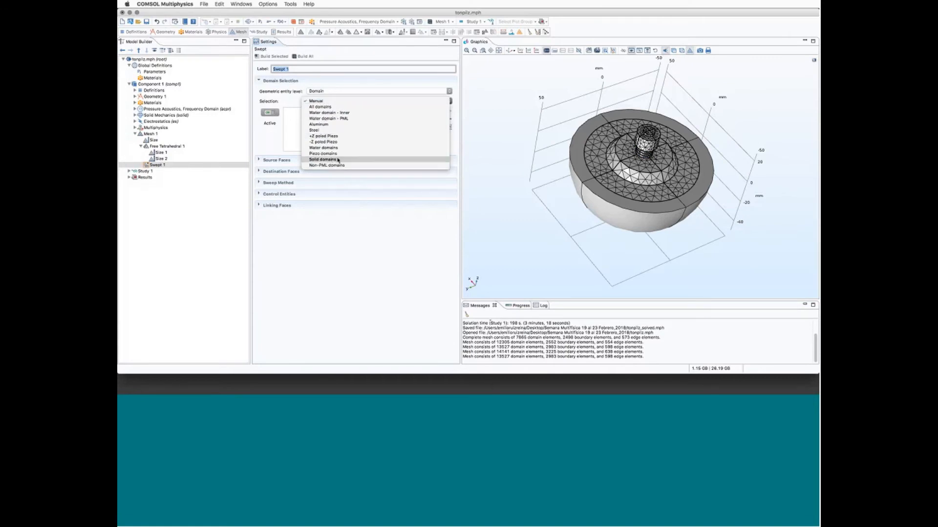
left_click(324, 119)
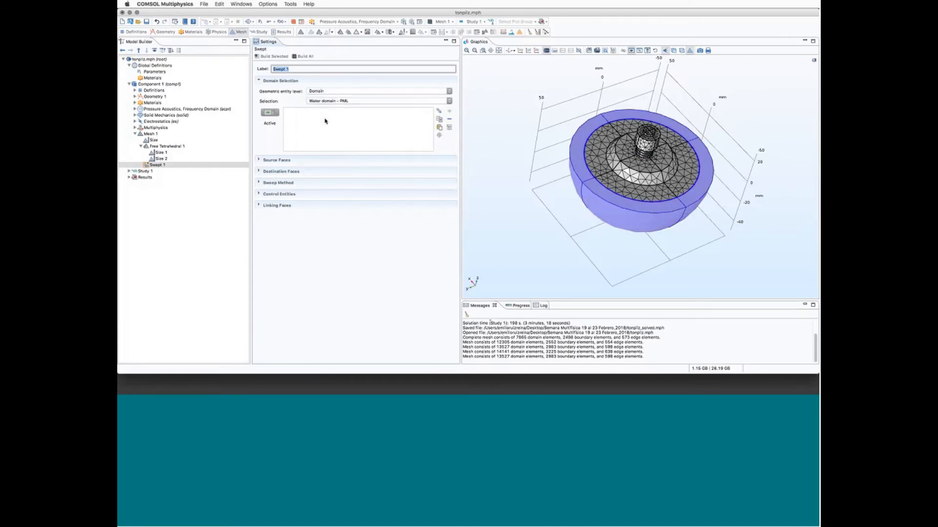
Build the whole mesh and examine the swept elements in the PML shell from above.
left_click_drag(591, 239, 534, 223)
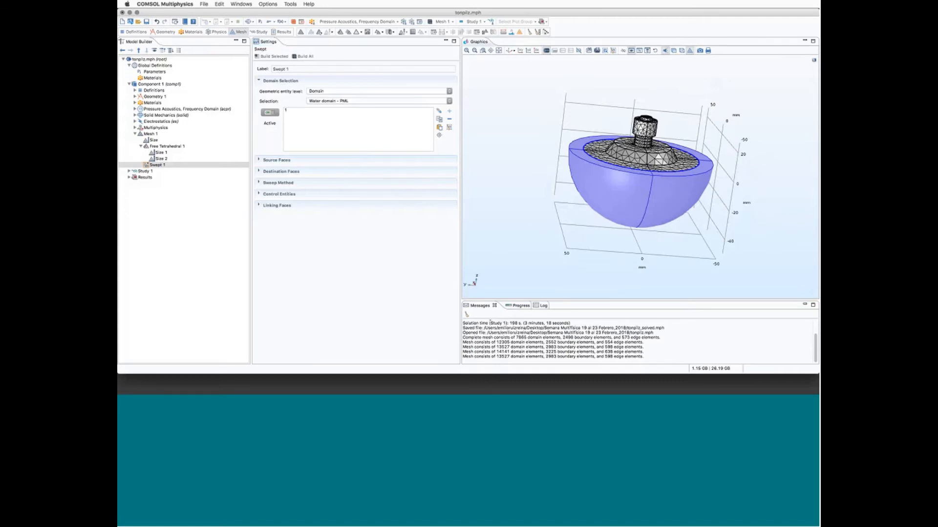
left_click(300, 56)
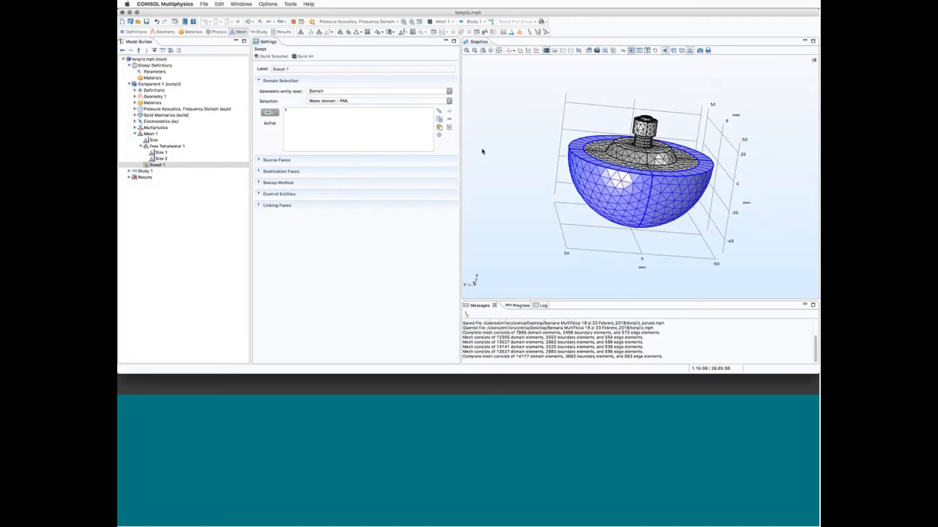
left_click_drag(485, 151, 508, 179)
left_click(574, 180)
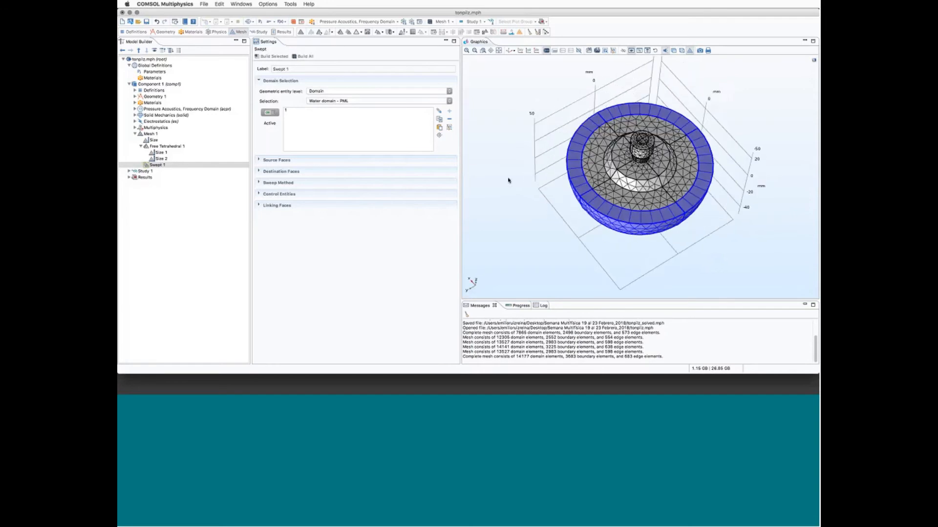
Add a Distribution with a fixed number of 5 elements under Swept 1 and rebuild the mesh.
right_click(157, 166)
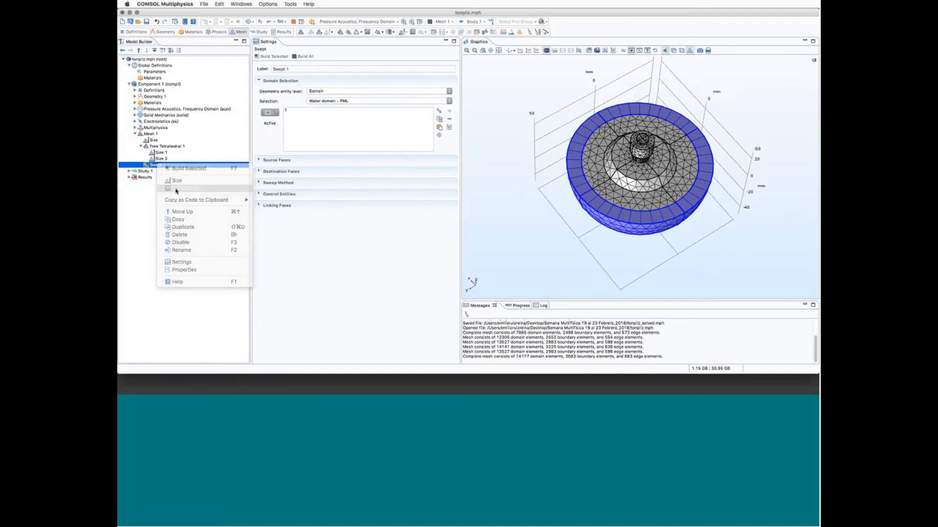
left_click(182, 189)
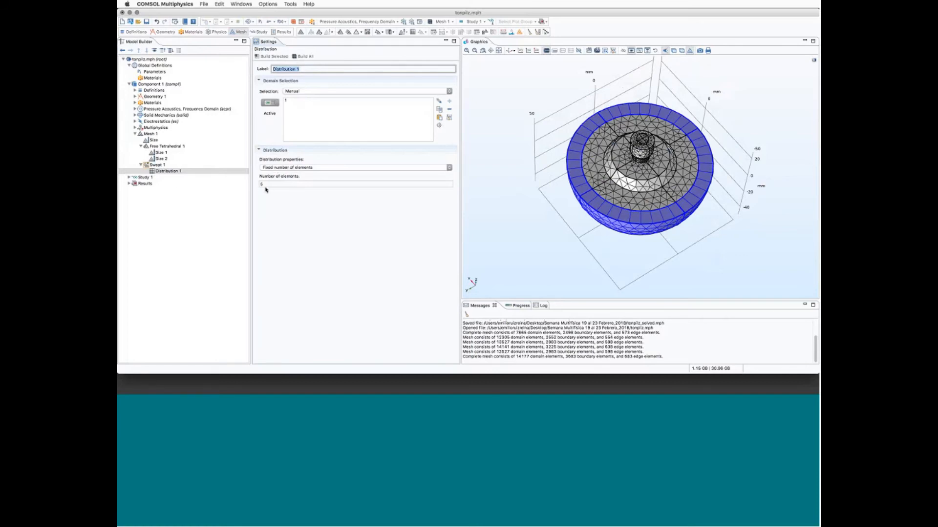
left_click(304, 58)
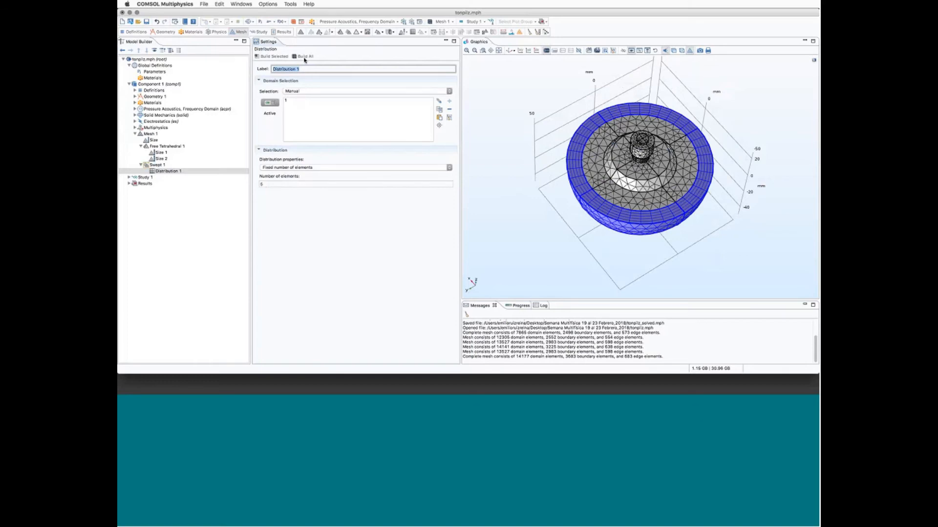
left_click_drag(524, 147, 516, 107)
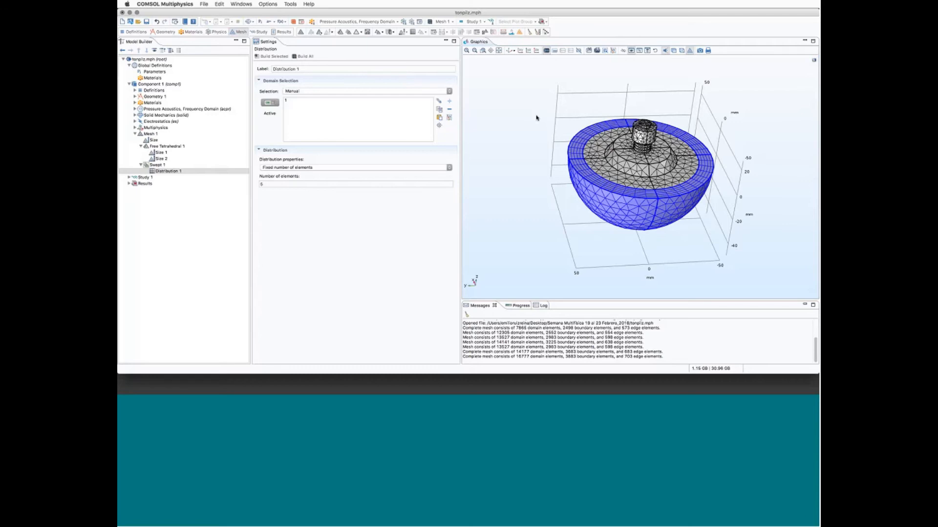
mouse_move(536, 118)
left_mouse_down()
mouse_move(552, 122)
mouse_move(543, 120)
left_mouse_up()
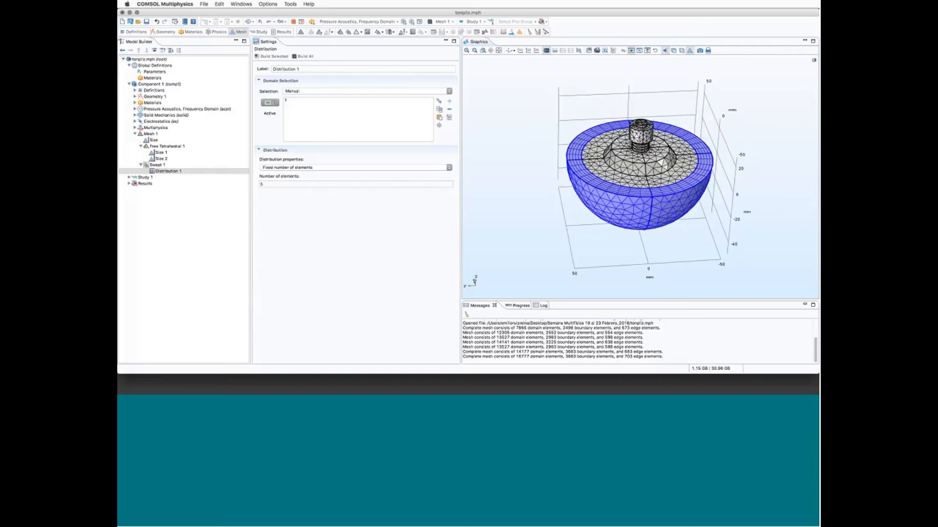
Enlarge the message log to review the element counts of the mesh builds and inspect the whole mesh.
left_click(509, 51)
left_click_drag(600, 300, 600, 263)
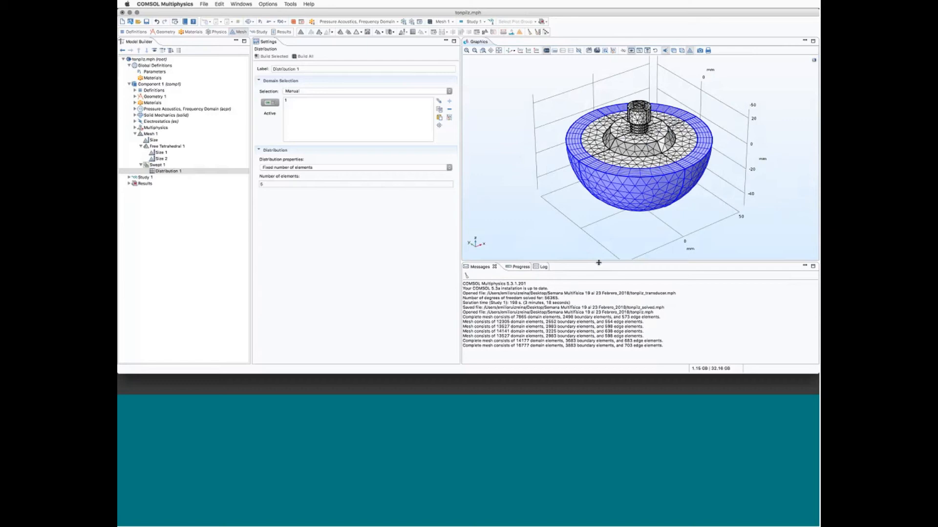
left_click_drag(586, 247, 557, 197)
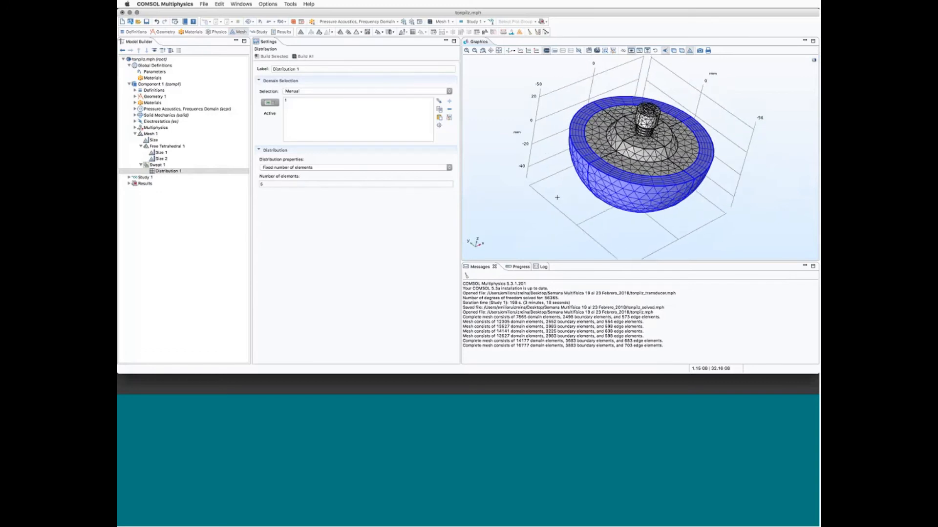
Add a Boundary Layers operation to Mesh 1 and apply it at domain level to the Water domain - Inner selection.
left_click(146, 134)
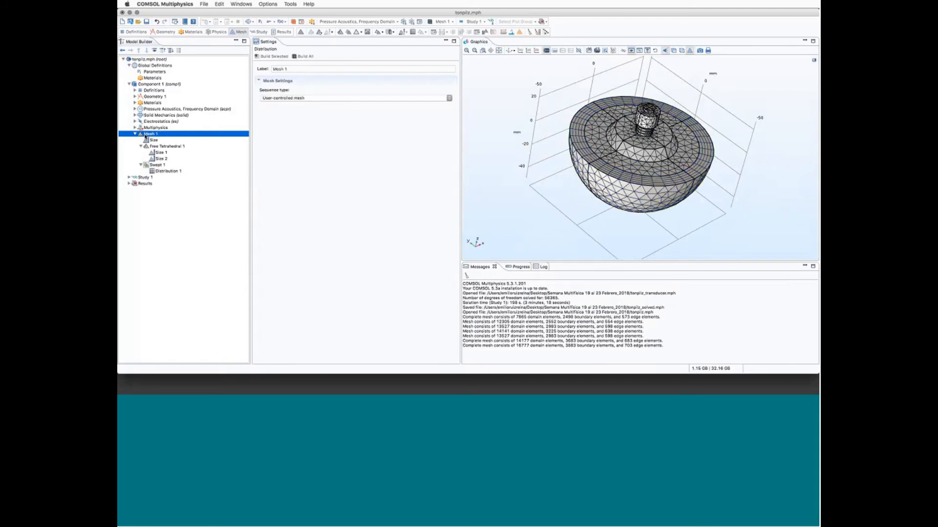
right_click(145, 136)
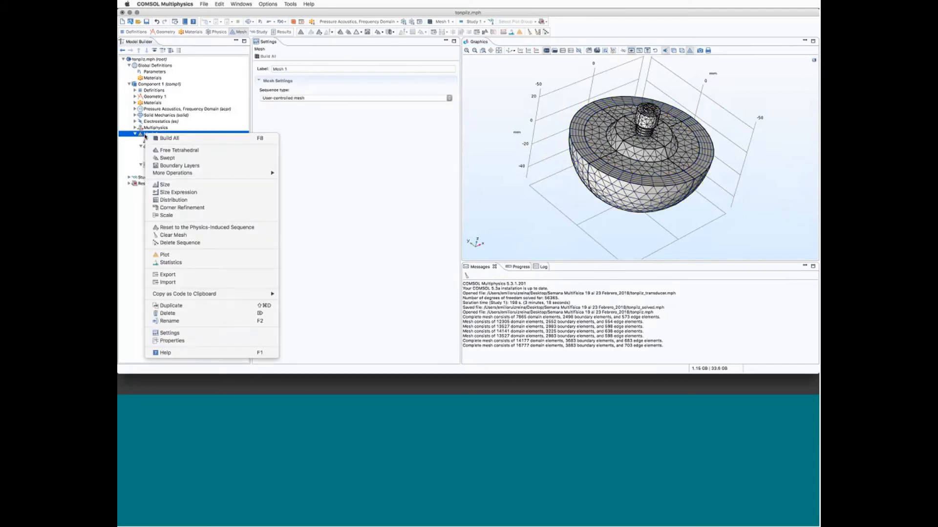
left_click(175, 166)
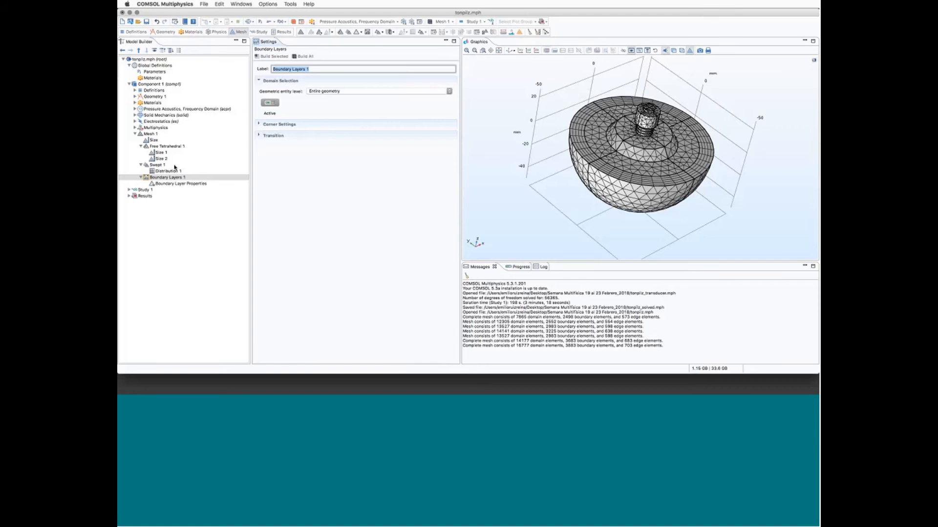
left_click(325, 92)
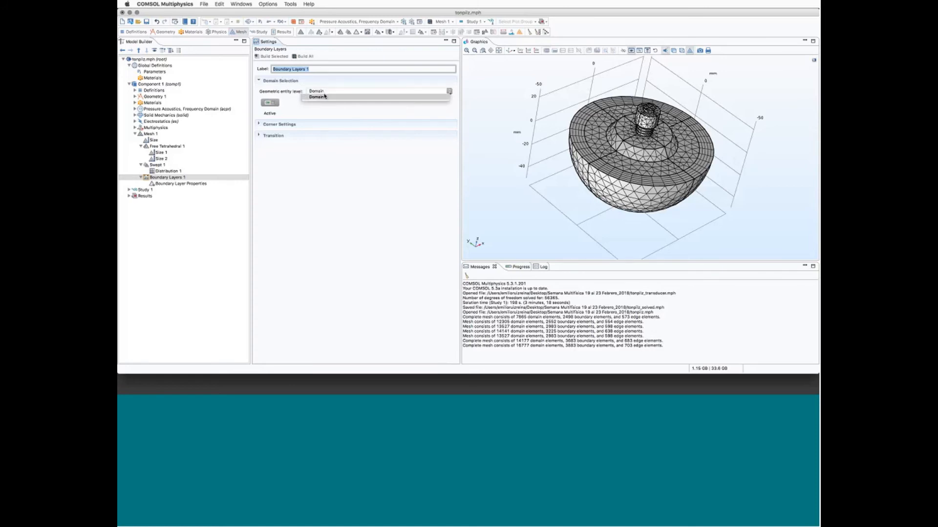
left_click(324, 96)
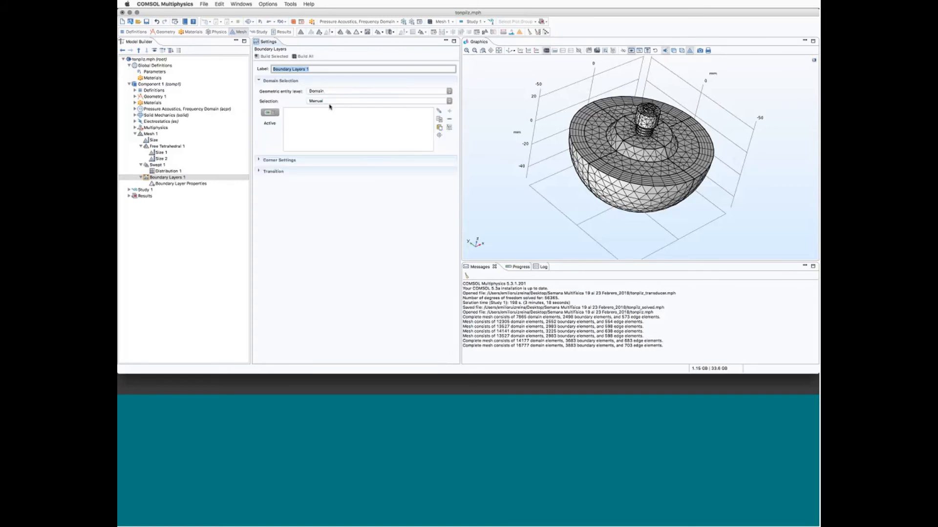
left_click(330, 102)
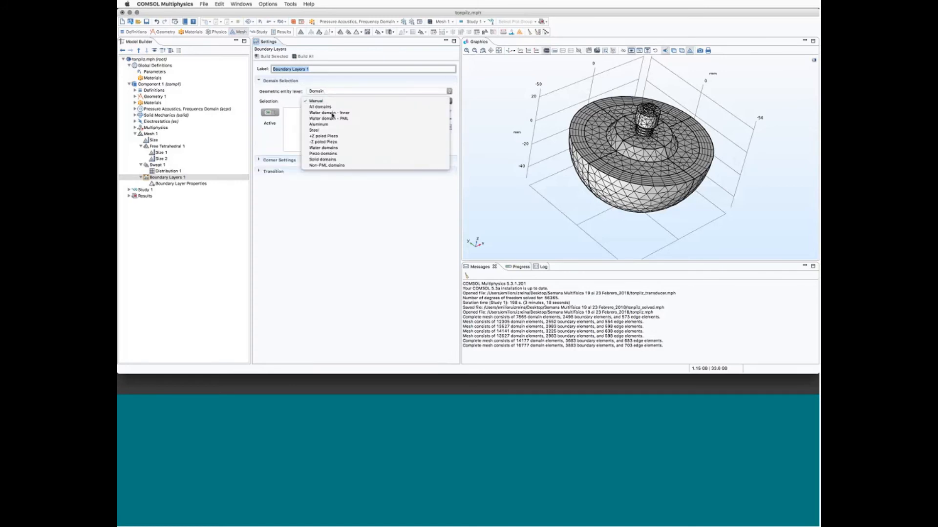
left_click(332, 113)
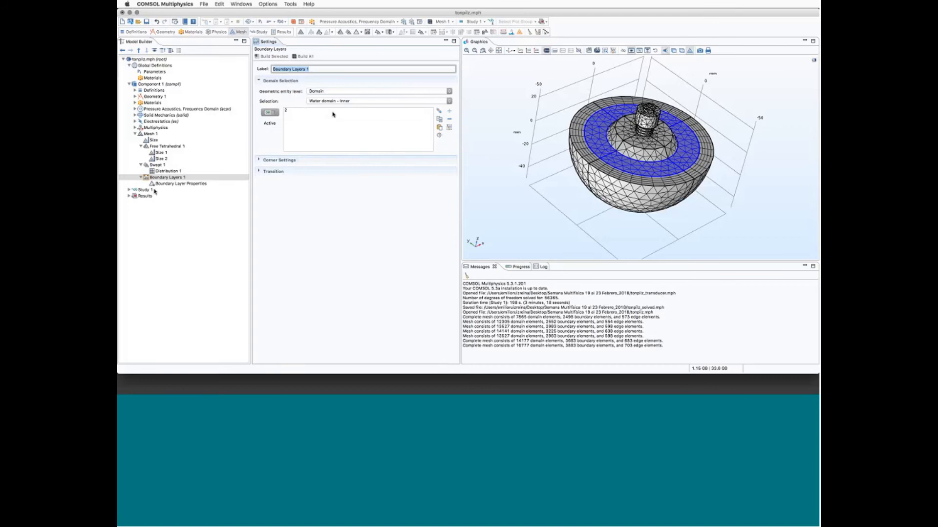
Assign the Far Field Boundaries selection to the Boundary Layer Properties and check these boundaries with transparency turned on.
left_click(168, 185)
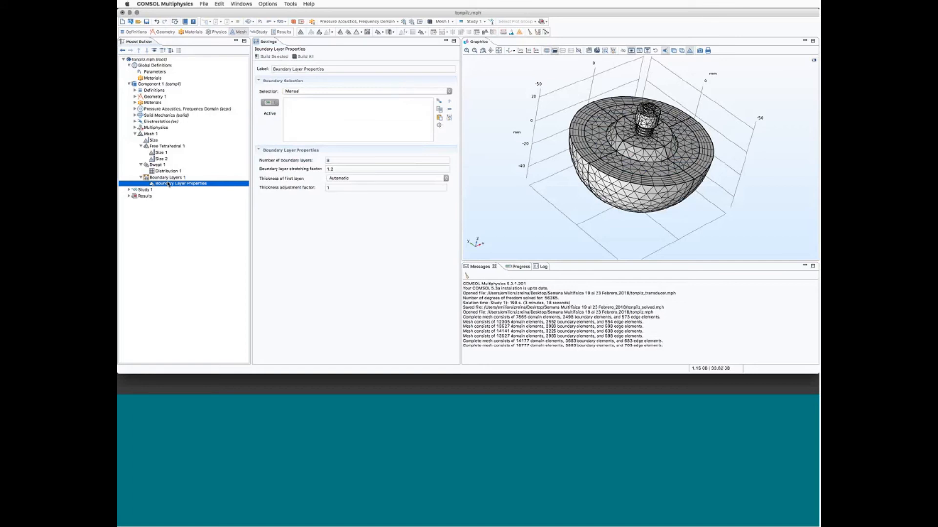
left_click(296, 93)
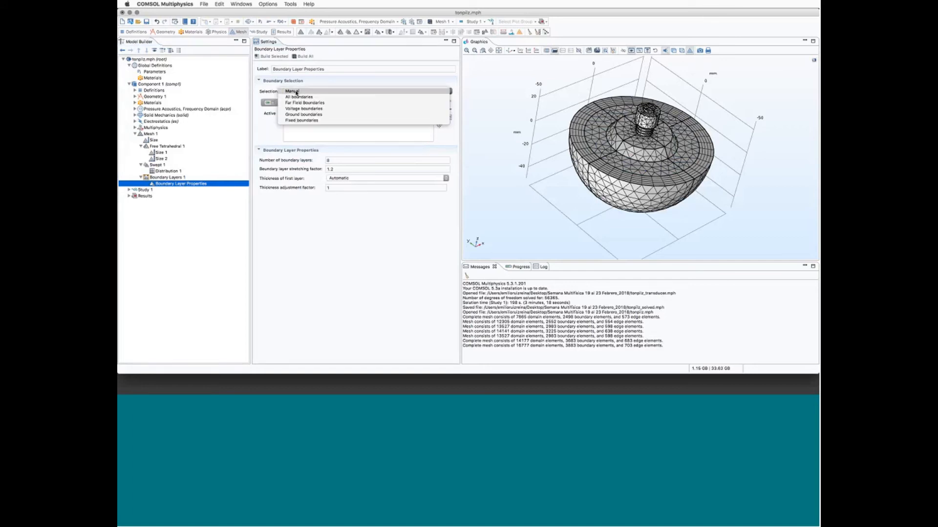
left_click(295, 104)
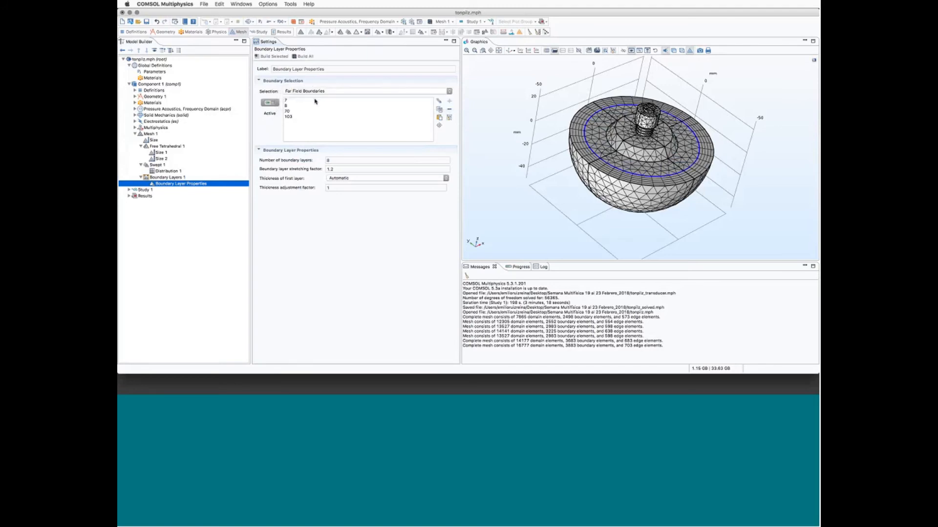
left_click(673, 50)
mouse_move(682, 93)
left_mouse_down()
mouse_move(685, 194)
mouse_move(721, 130)
mouse_move(705, 127)
mouse_move(695, 104)
left_mouse_up()
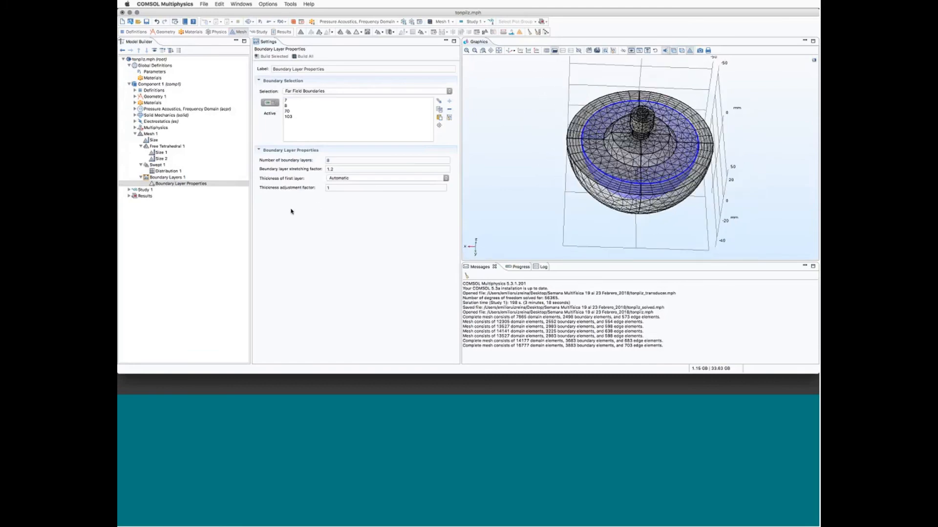
Rebuild the whole mesh, examine the boundary layers along the far-field boundary up close and turn transparency off.
left_click(304, 56)
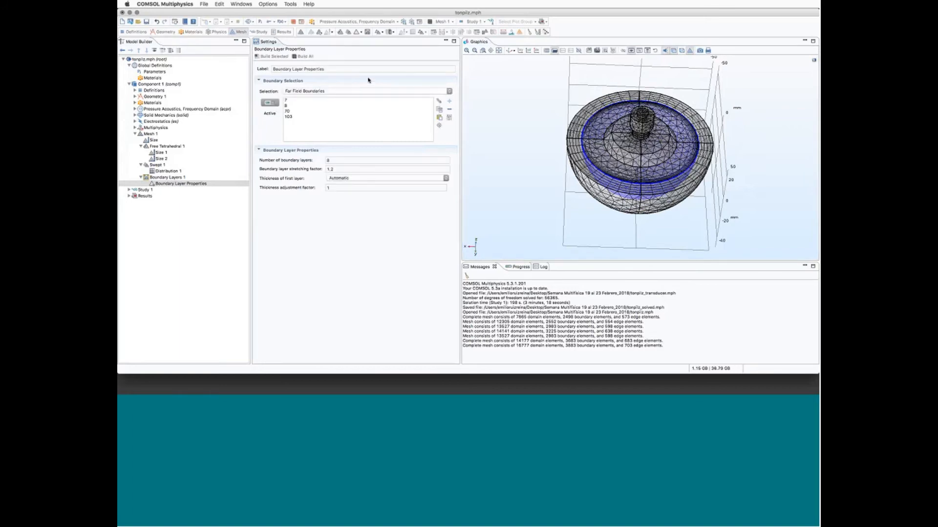
scroll(508, 78, "up", 3)
left_click_drag(510, 88, 677, 67)
left_click(674, 51)
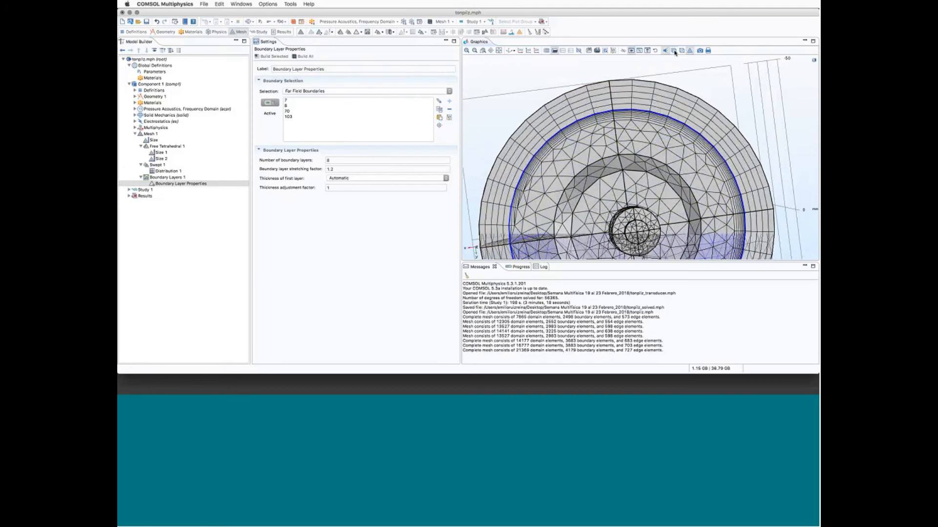
Inspect the layers along the far-field boundary up close and set the number of boundary layers to 1.
scroll(563, 140, "up", 5)
left_click_drag(563, 140, 613, 68)
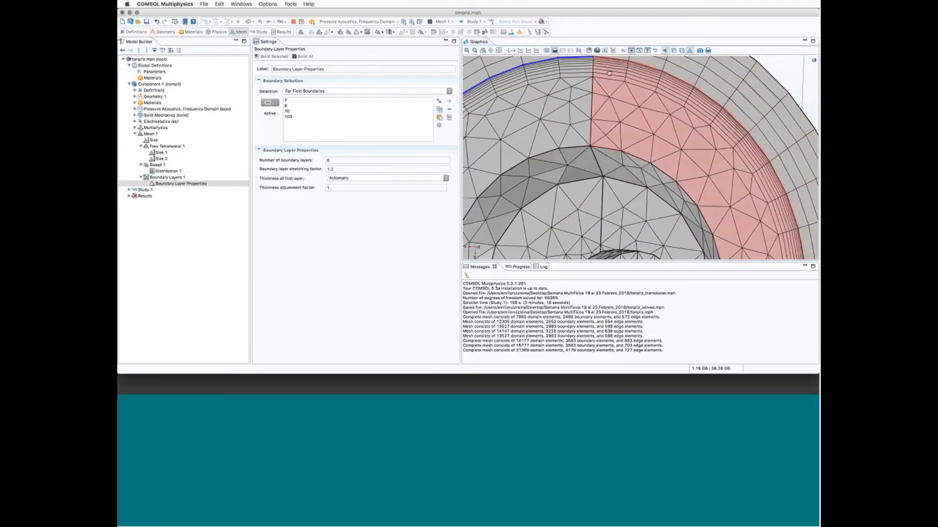
right_click_drag(581, 85, 583, 133)
left_click_drag(579, 136, 552, 174)
double_click(343, 162)
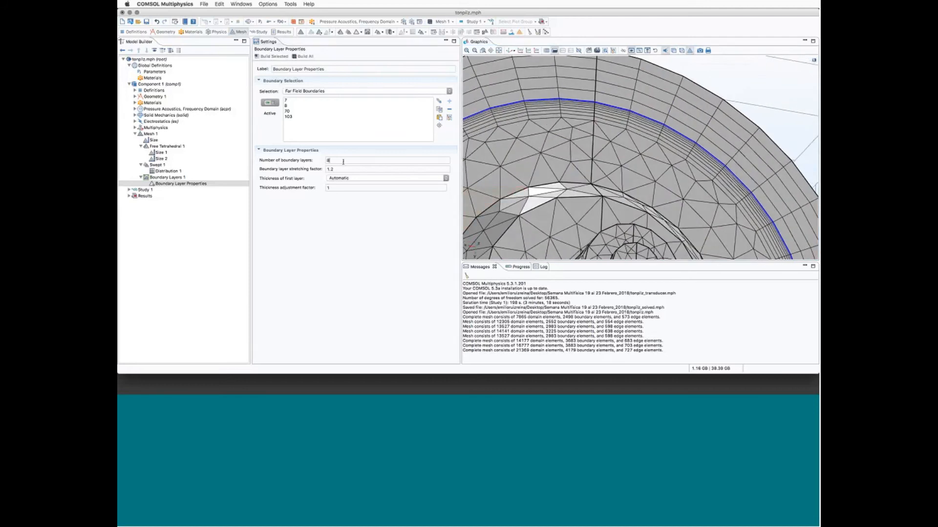
type("1")
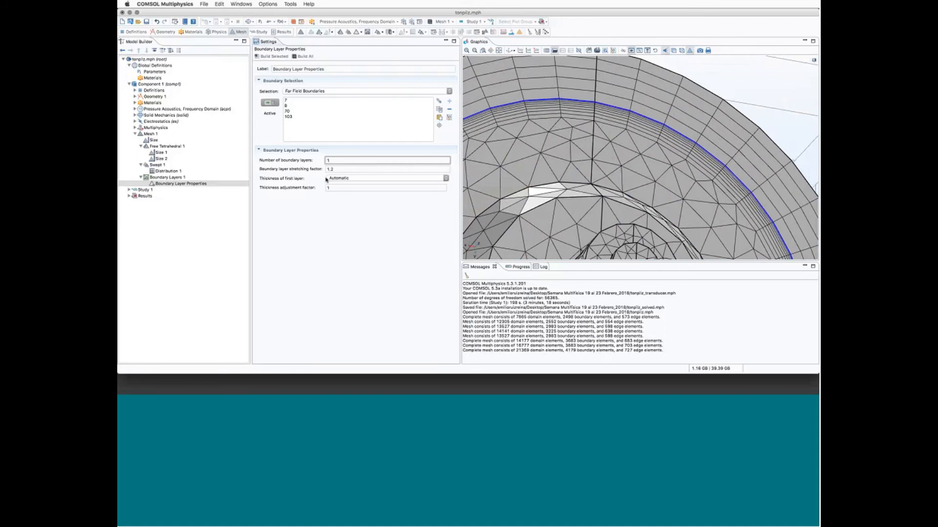
Specify the thickness of the first layer manually as 1500[m/s]/f0max/6/20 and rebuild the whole mesh.
left_click(326, 179)
left_click(336, 184)
left_click(334, 188)
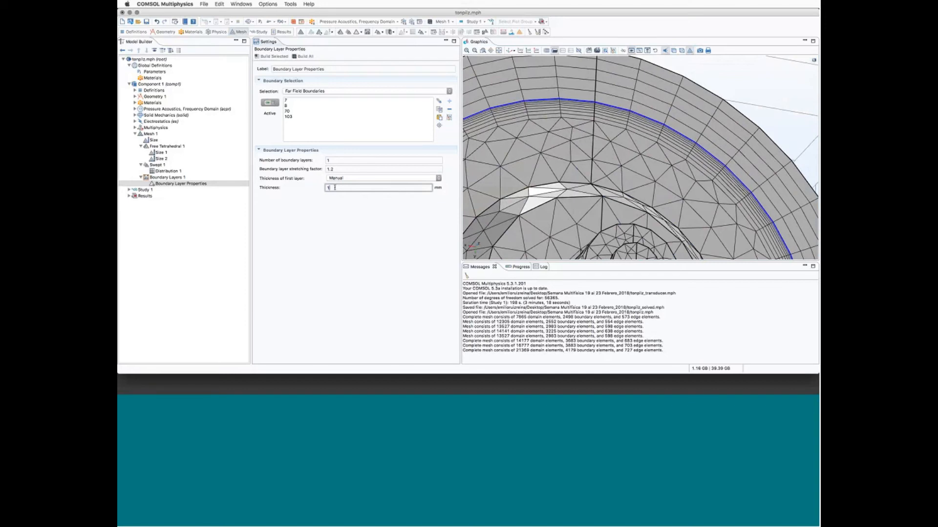
type("500[m/s]/f0max/6/20")
left_click(305, 56)
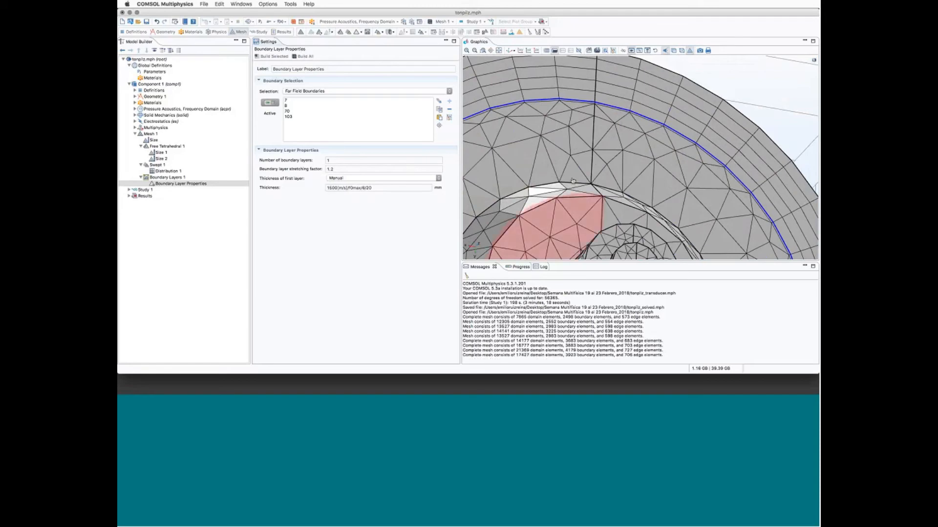
Examine the rebuilt boundary layer along the far-field boundary up close and return to the whole mesh.
left_click_drag(539, 209, 555, 185)
scroll(590, 133, "up", 8)
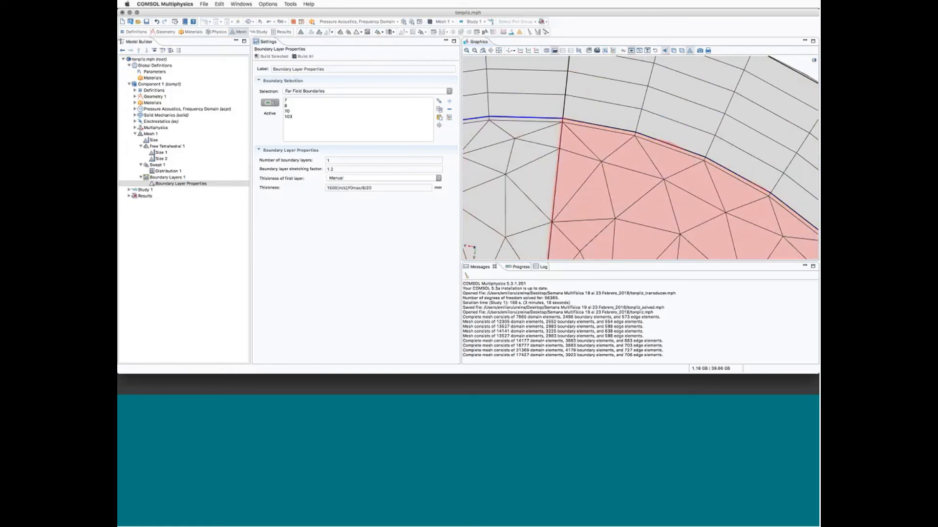
left_click(499, 50)
left_click_drag(519, 113, 541, 65)
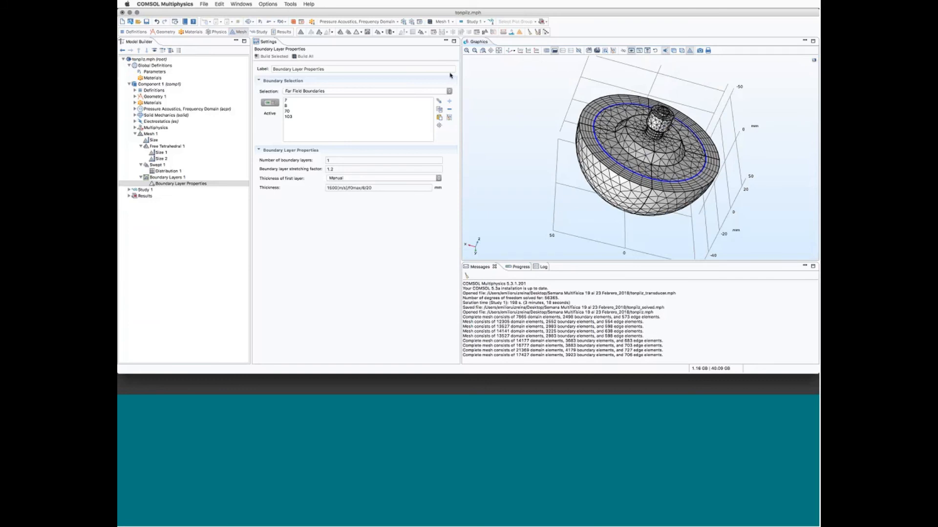
Review the Boundary Layers, Swept and Free Tetrahedral operations of Mesh 1 and view the complete mesh.
left_click(166, 177)
left_click(157, 165)
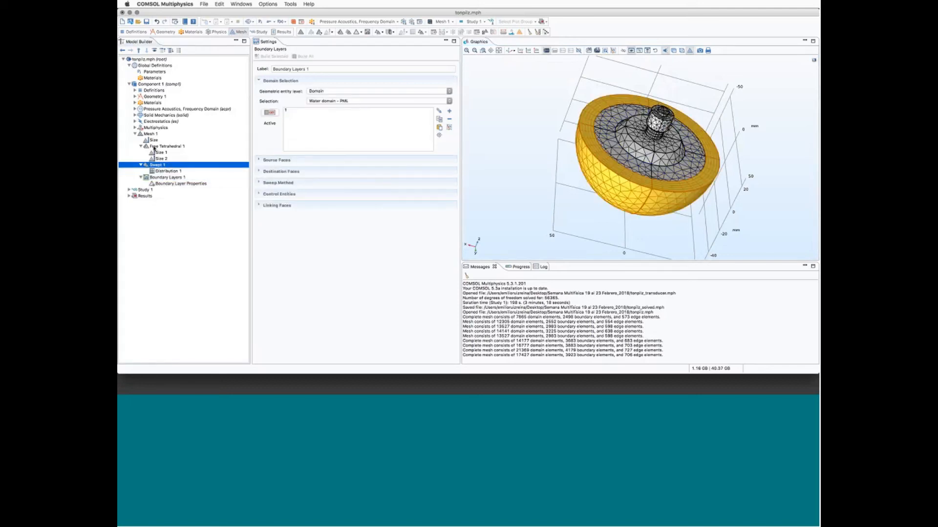
left_click(154, 147)
left_click(150, 133)
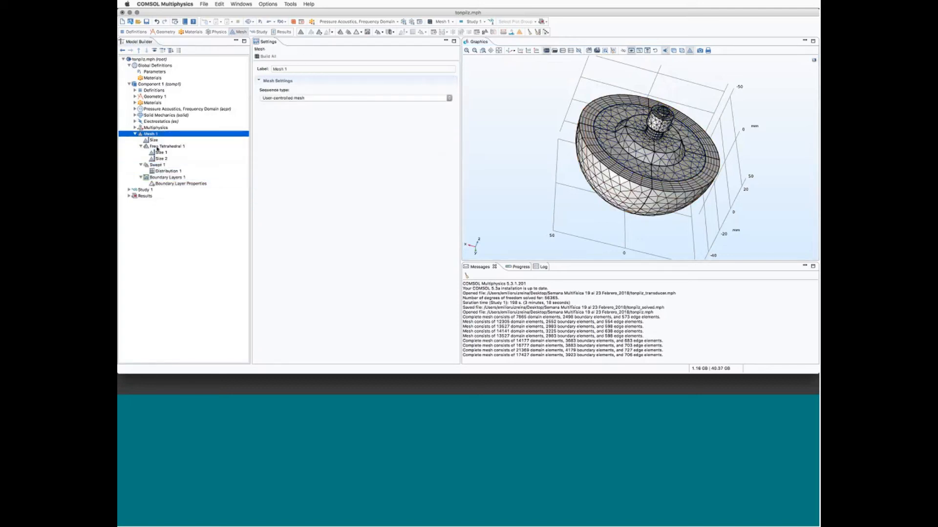
left_click(508, 51)
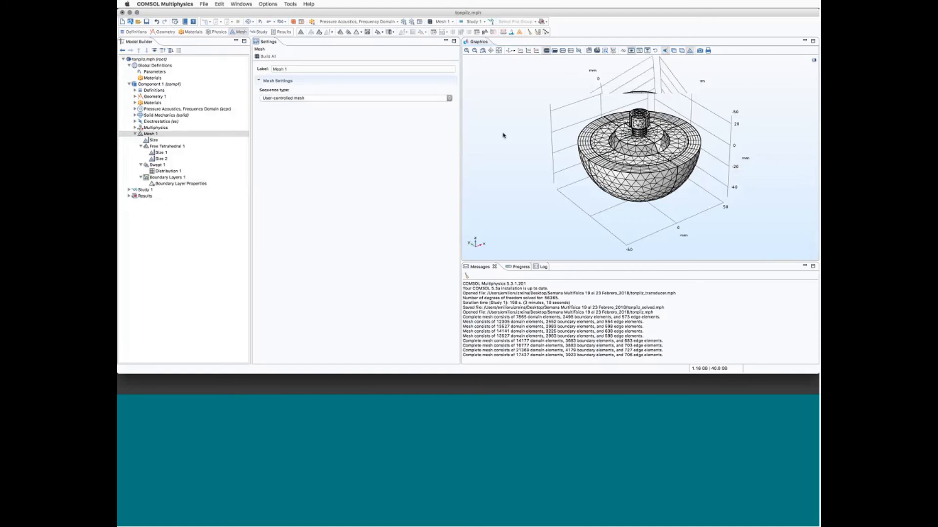
left_click_drag(502, 136, 563, 107)
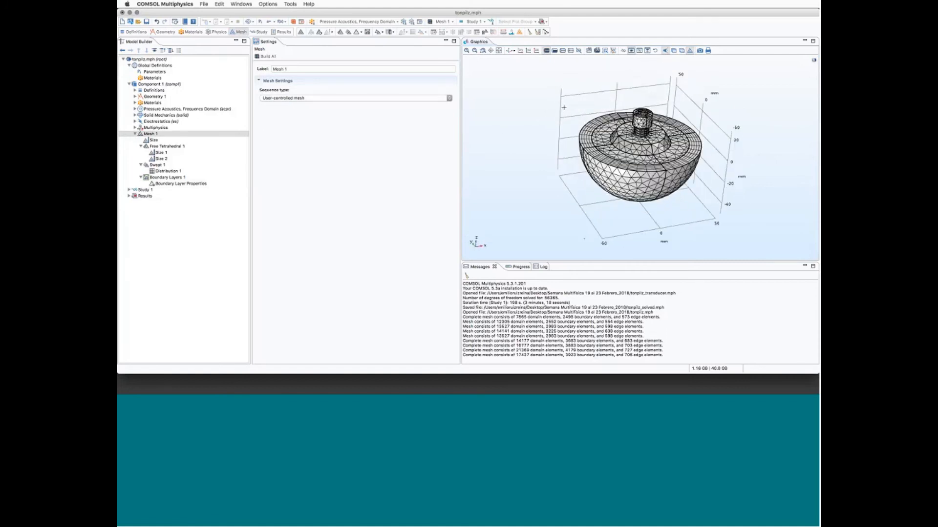
Expand the results and create a mesh plot from Mesh 1.
left_click(129, 196)
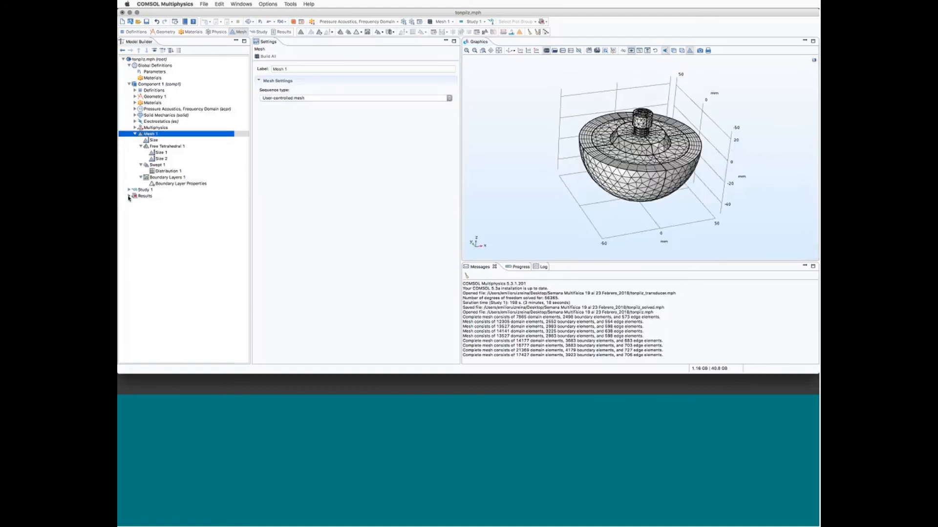
right_click(153, 135)
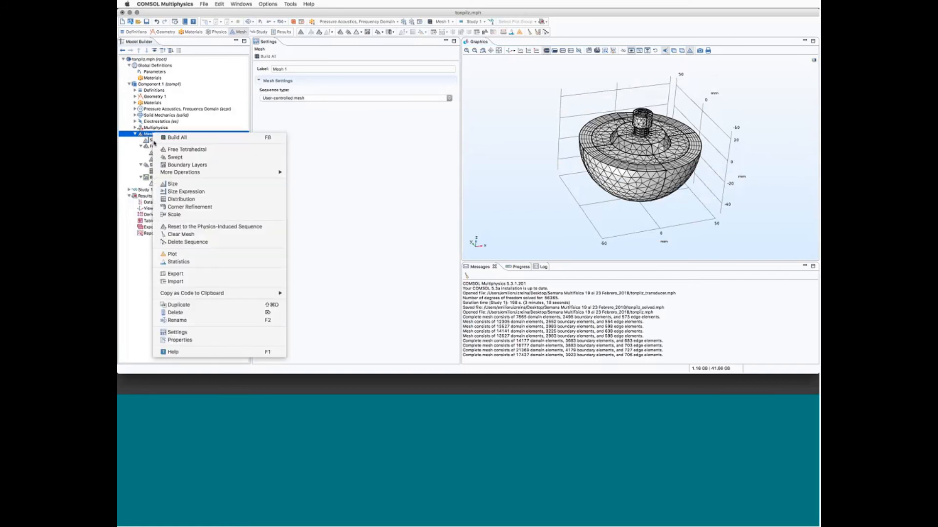
left_click(175, 256)
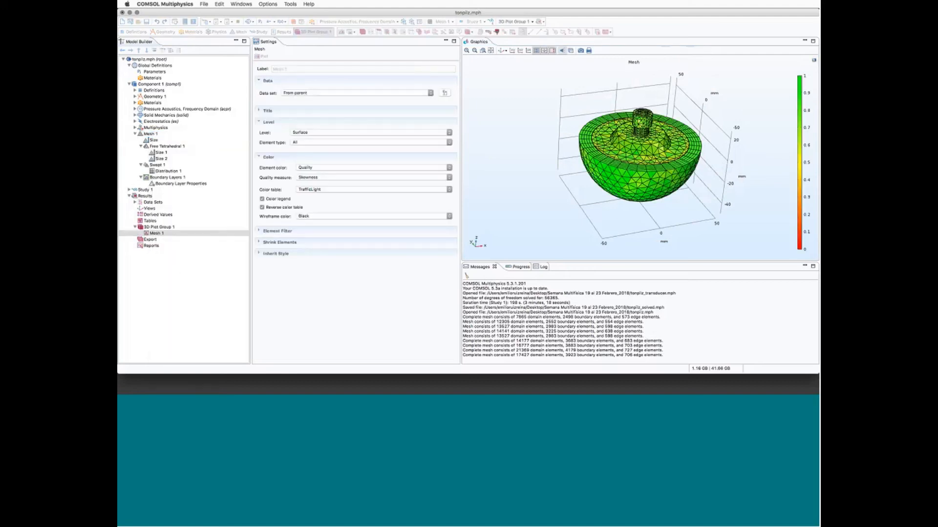
Review the settings of the new 3D plot group and its mesh plot, checking the level options and keeping Surface.
left_click(156, 227)
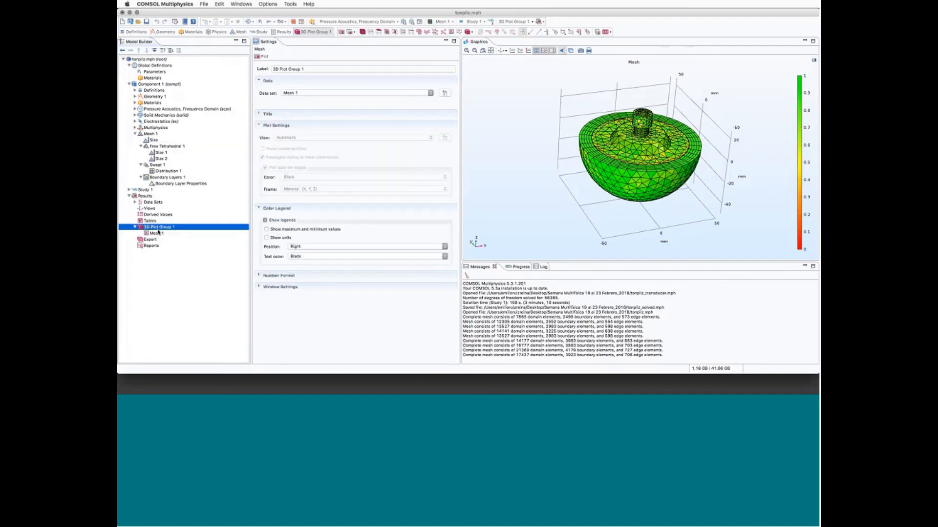
mouse_move(519, 168)
left_mouse_down()
mouse_move(519, 146)
mouse_move(519, 206)
mouse_move(518, 166)
left_mouse_up()
left_click(152, 234)
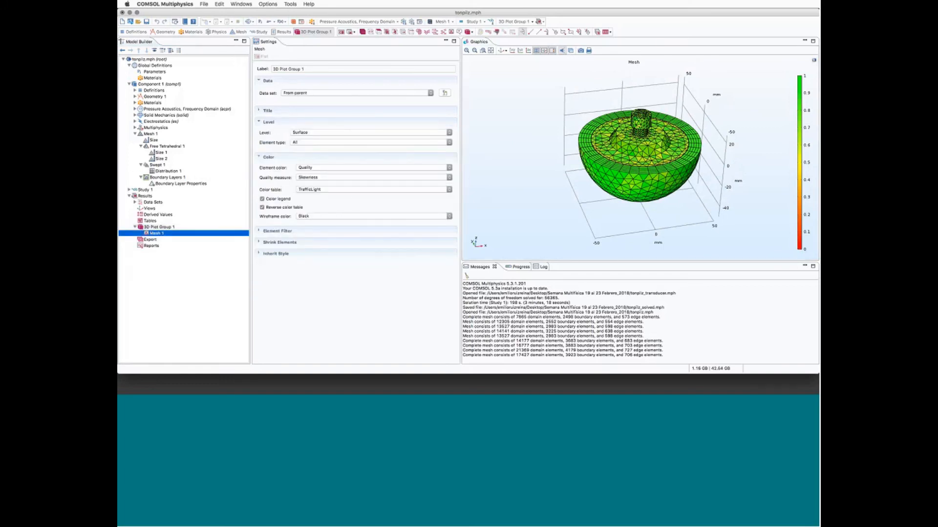
left_click(315, 132)
left_click(315, 132)
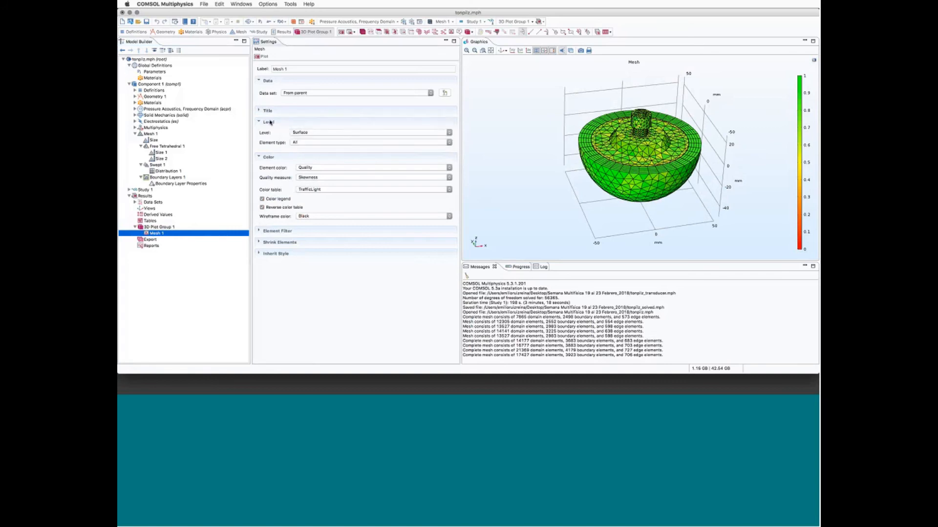
left_click(306, 133)
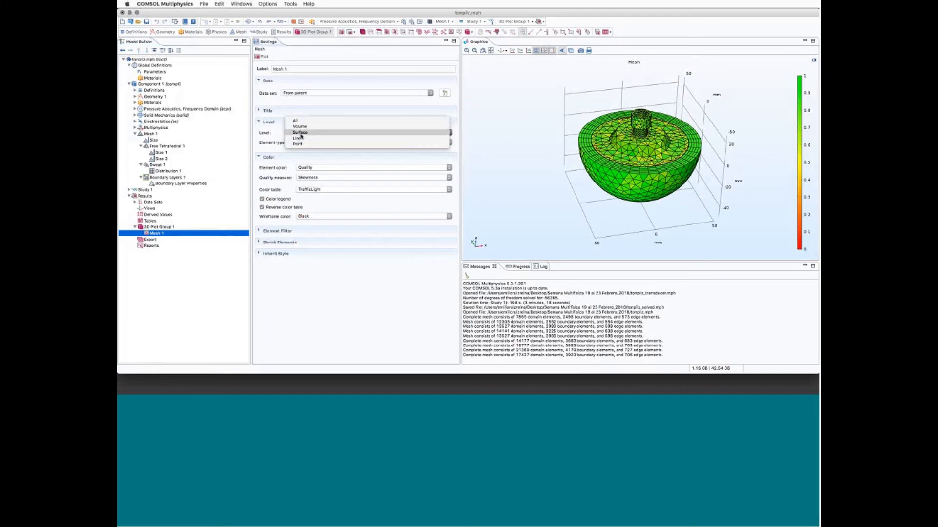
left_click(300, 133)
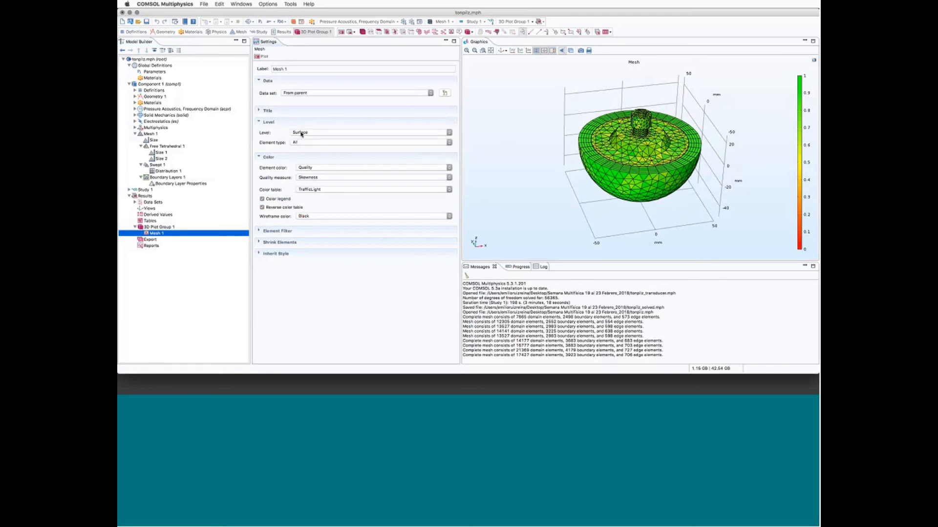
Enable the element filter of the mesh plot with the logical expression y>0, replot and inspect the cut mesh.
left_click(274, 233)
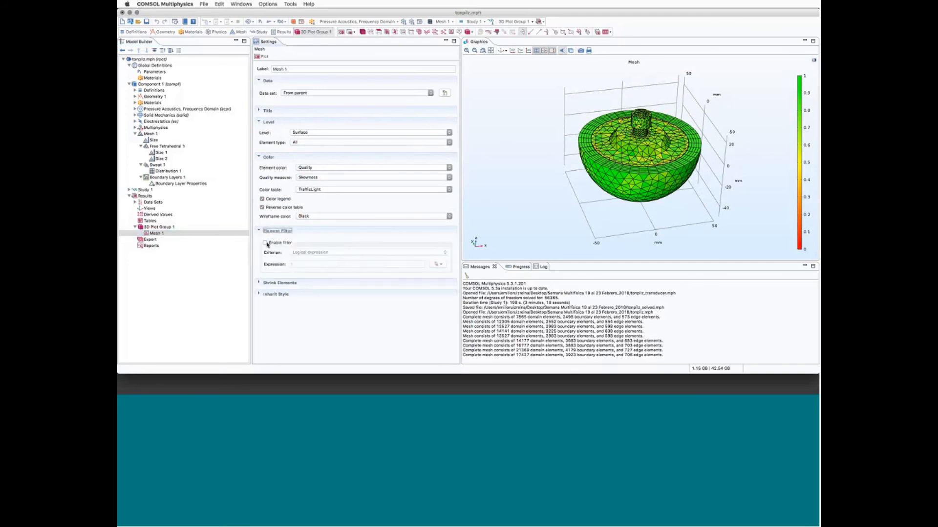
left_click(265, 243)
left_click(302, 265)
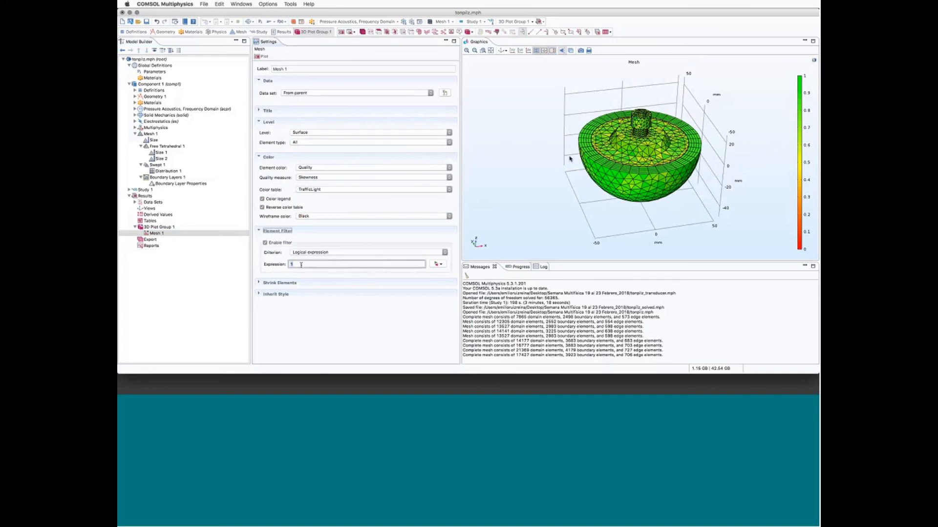
left_click_drag(569, 159, 611, 175)
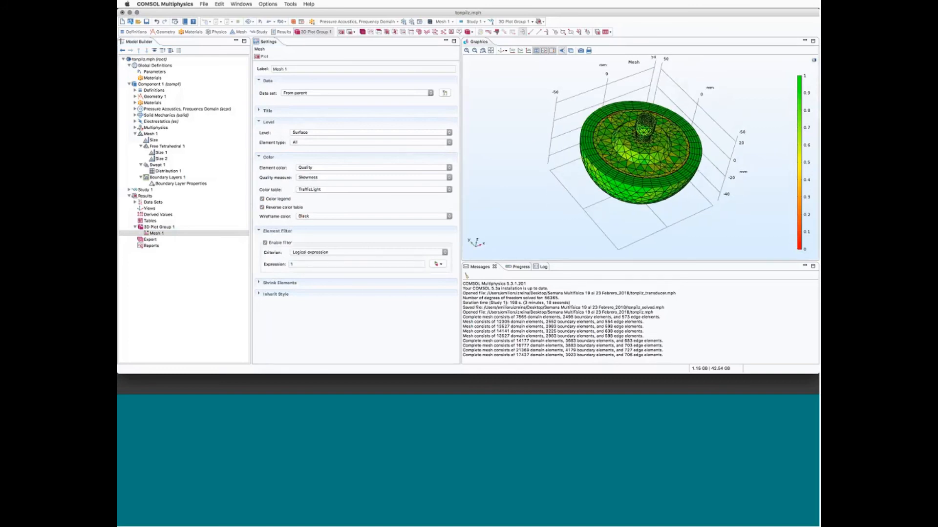
left_click(299, 265)
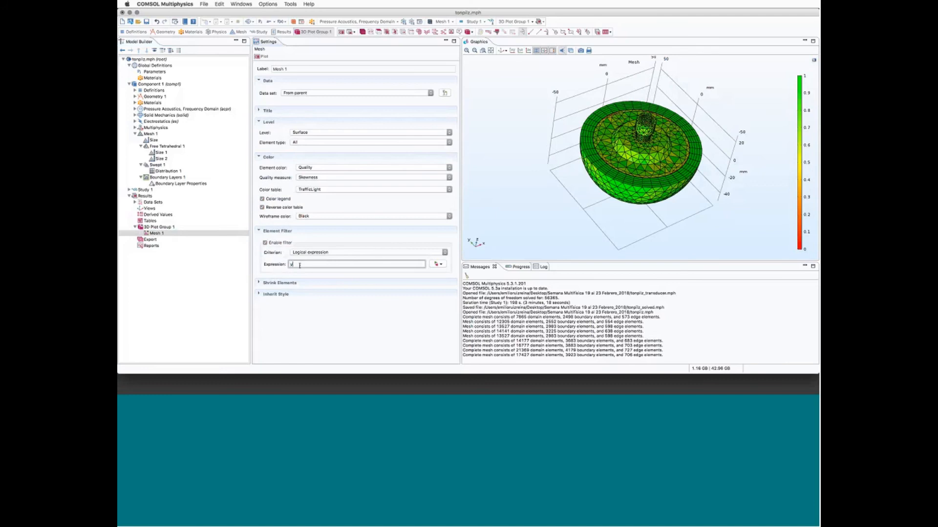
type("y<0")
key("Return")
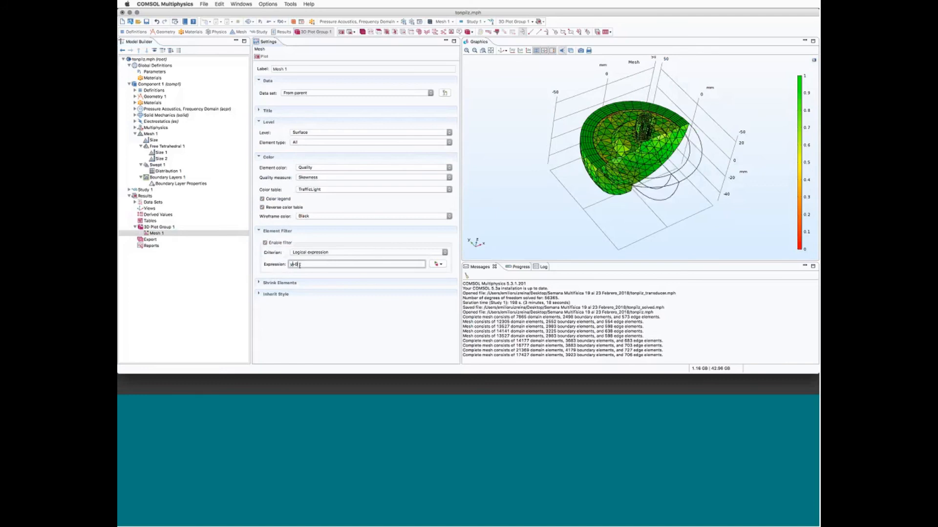
left_click_drag(552, 185, 532, 161)
scroll(533, 128, "up", 5)
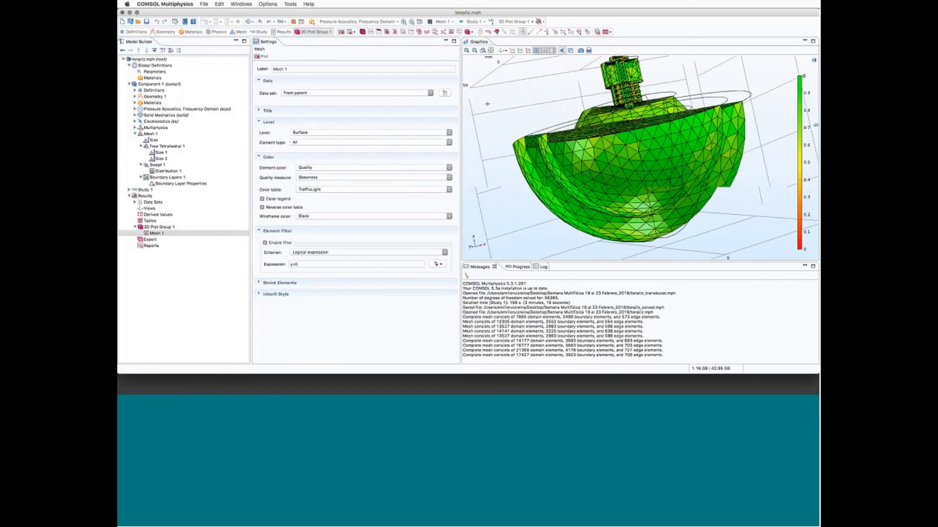
Set the mesh plot's level to Volume and inspect the element quality across the cut section and the transducer.
left_click(347, 132)
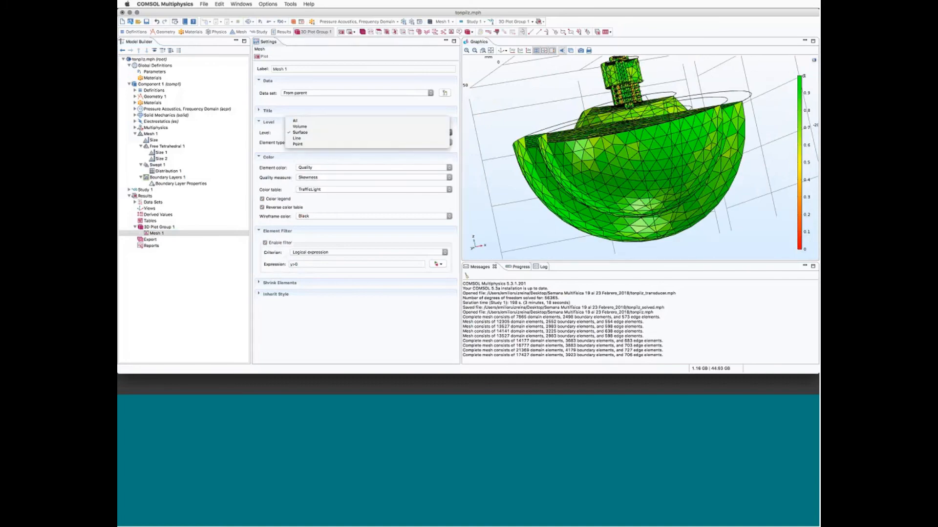
left_click(299, 126)
left_click_drag(542, 110, 526, 99)
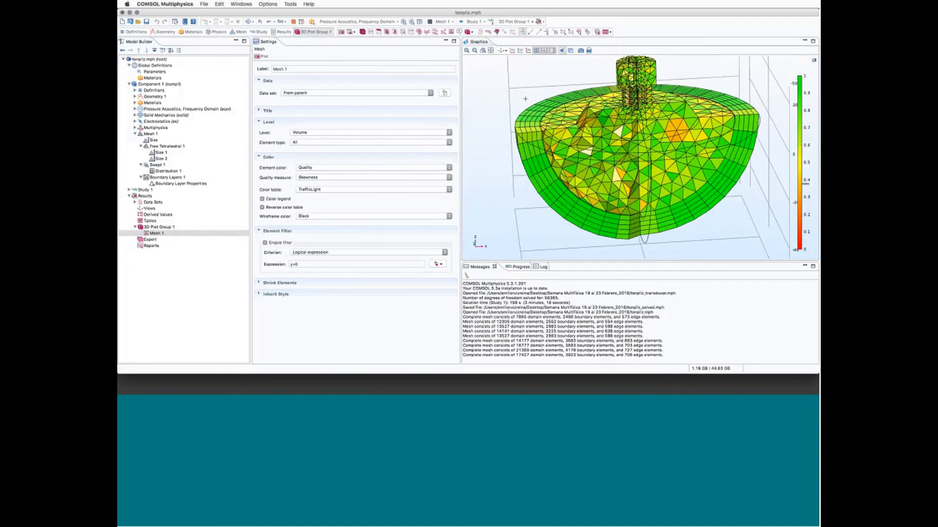
scroll(525, 99, "up", 5)
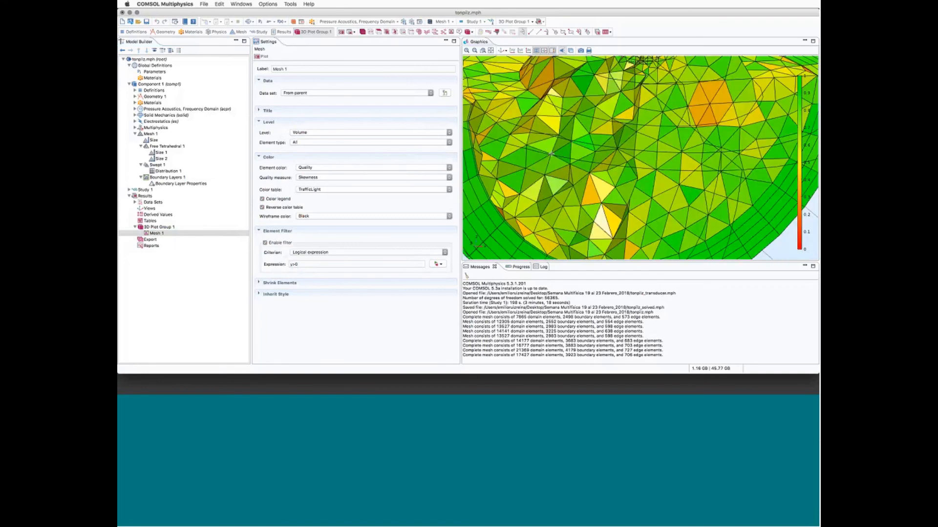
right_click_drag(550, 153, 579, 205)
left_click_drag(579, 205, 532, 159)
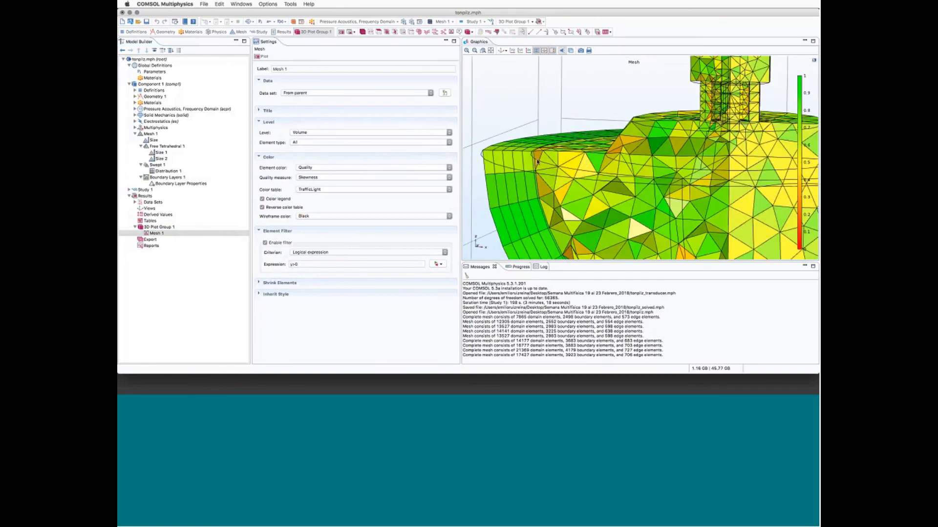
scroll(533, 159, "down", 5)
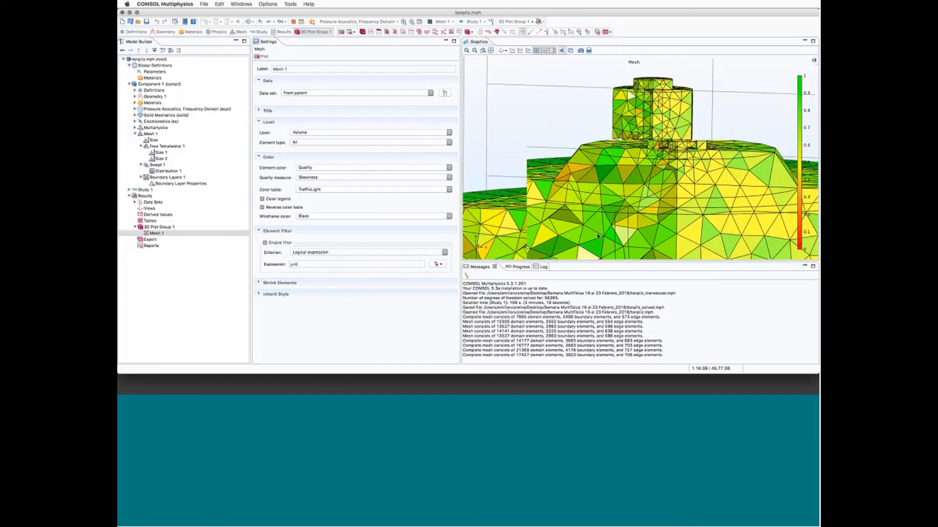
Turn off plotting of the data set edges in 3D Plot Group 1, replot, inspect the section and reopen the mesh plot settings.
left_click(159, 227)
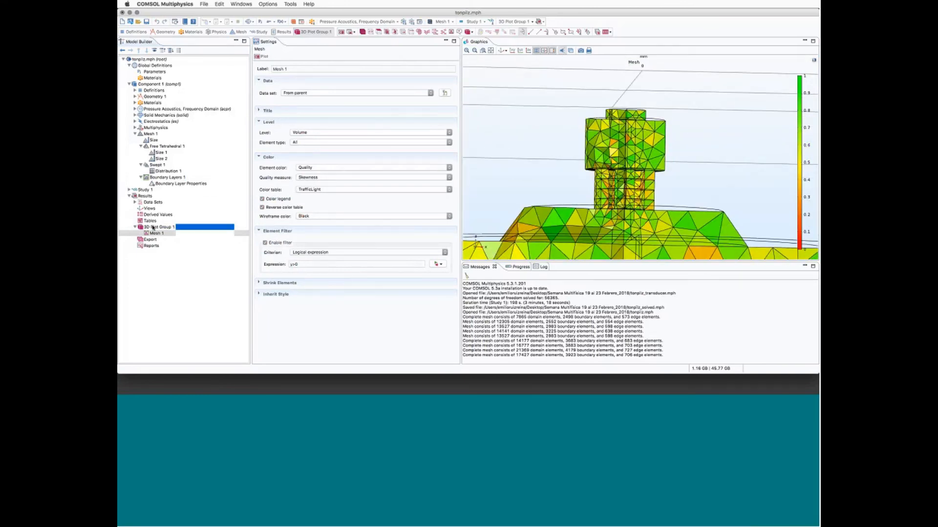
left_click(265, 167)
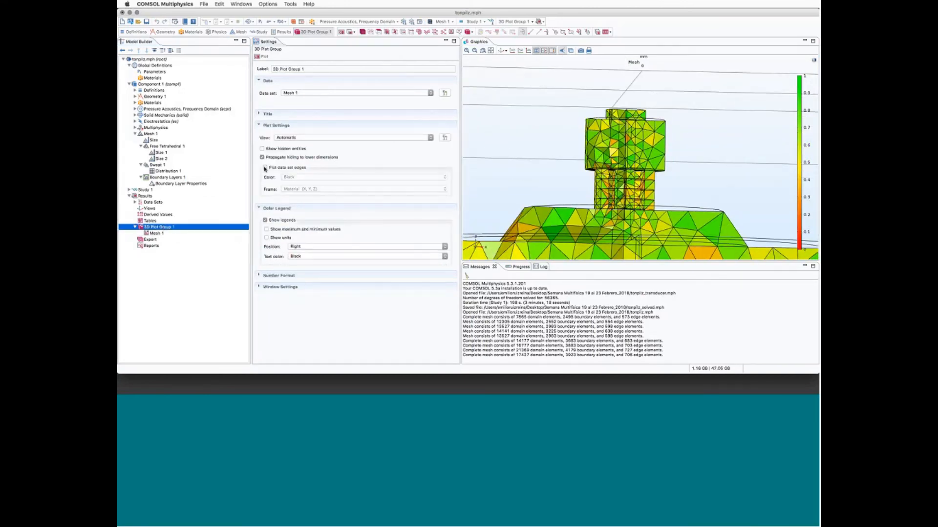
left_click(259, 58)
scroll(557, 172, "up", 10)
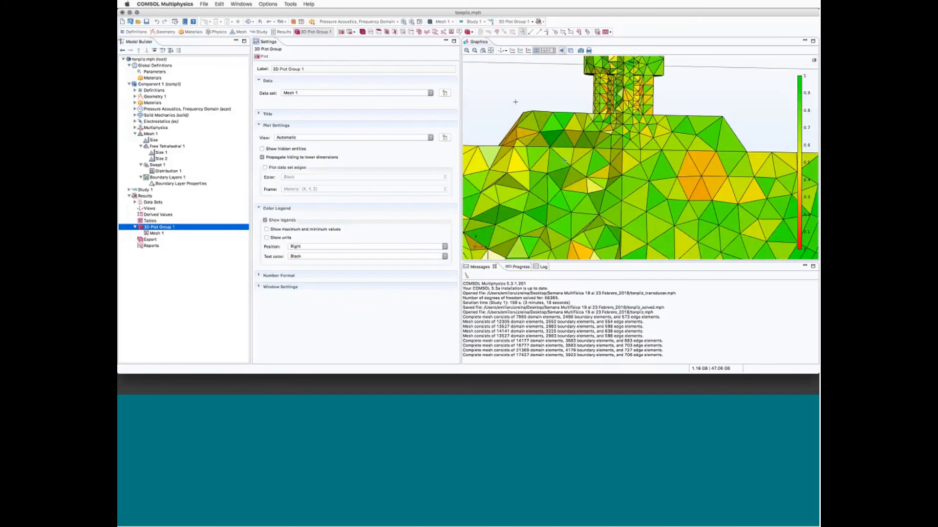
left_click_drag(556, 172, 297, 153)
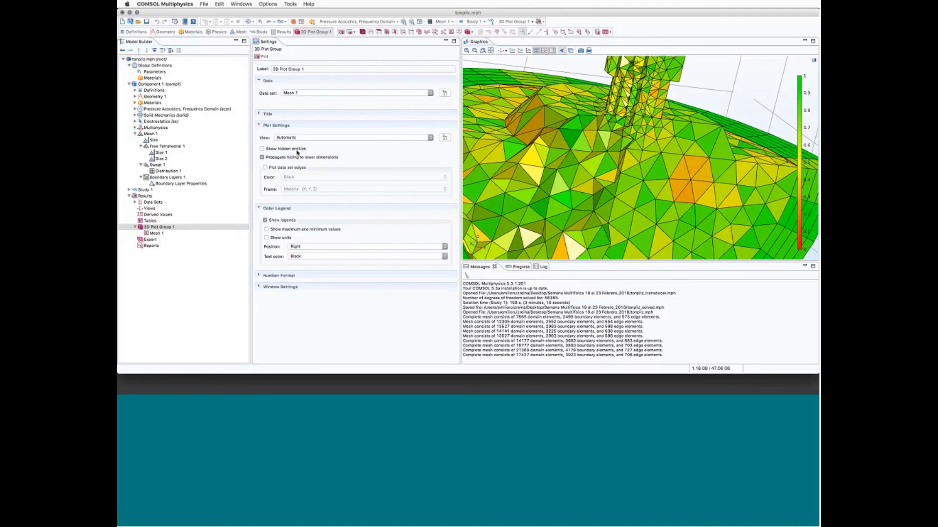
left_click(155, 233)
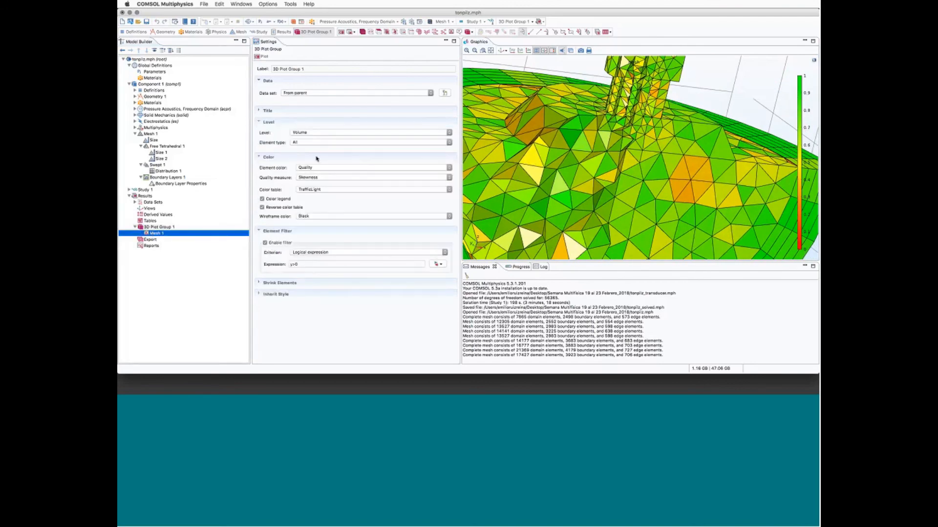
Set the mesh plot's color table to GrayScale, turn off color table reversal, and inspect the cut mesh up close and as a whole.
left_click(313, 189)
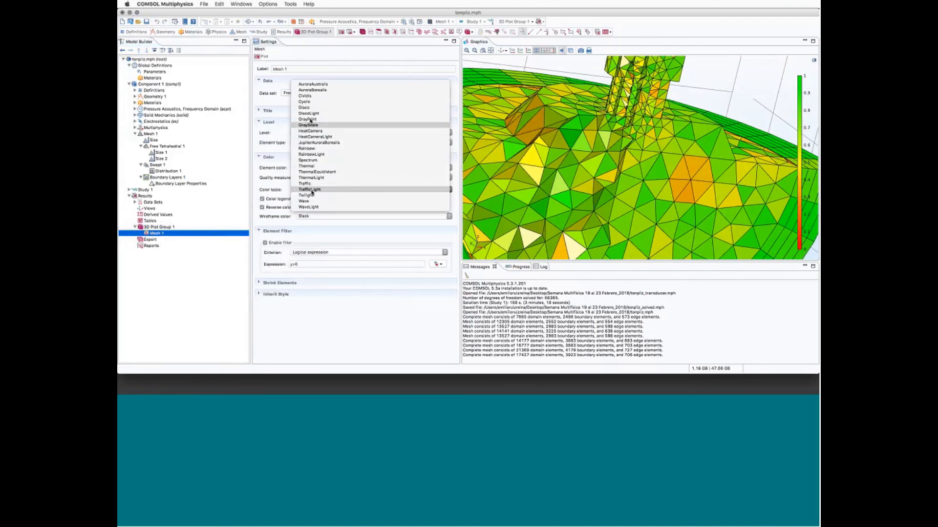
left_click(309, 125)
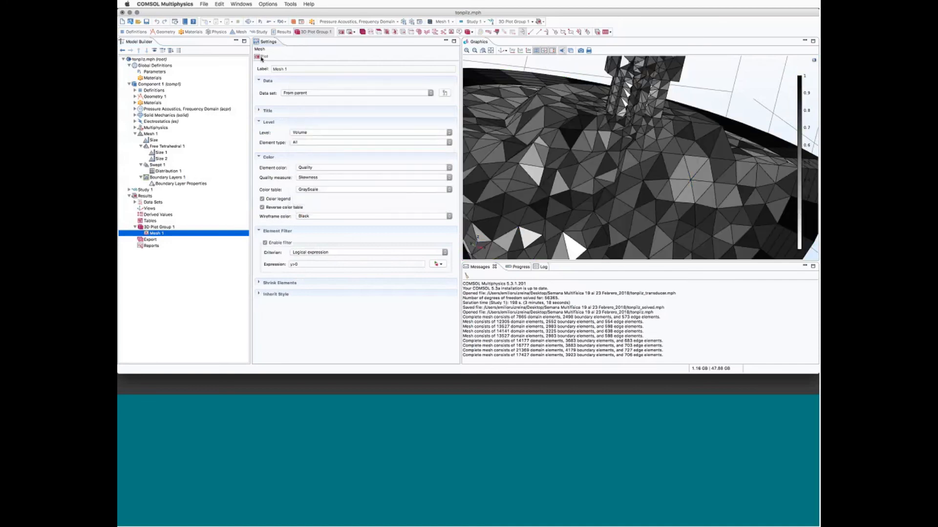
left_click(262, 207)
left_click_drag(571, 210, 645, 220)
left_click(466, 50)
scroll(587, 108, "down", 5)
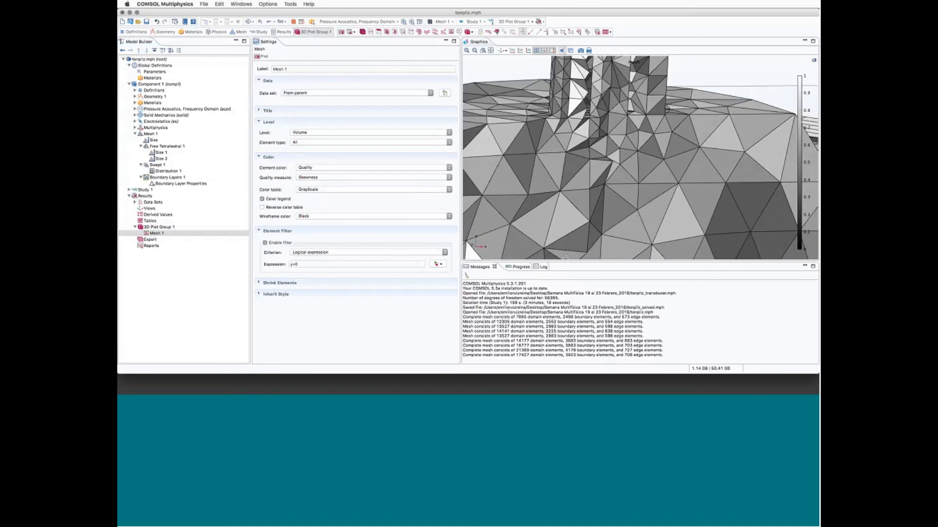
mouse_move(528, 231)
left_mouse_down()
mouse_move(563, 239)
mouse_move(480, 214)
mouse_move(530, 217)
left_mouse_up()
left_click(500, 50)
left_click_drag(577, 181, 547, 157)
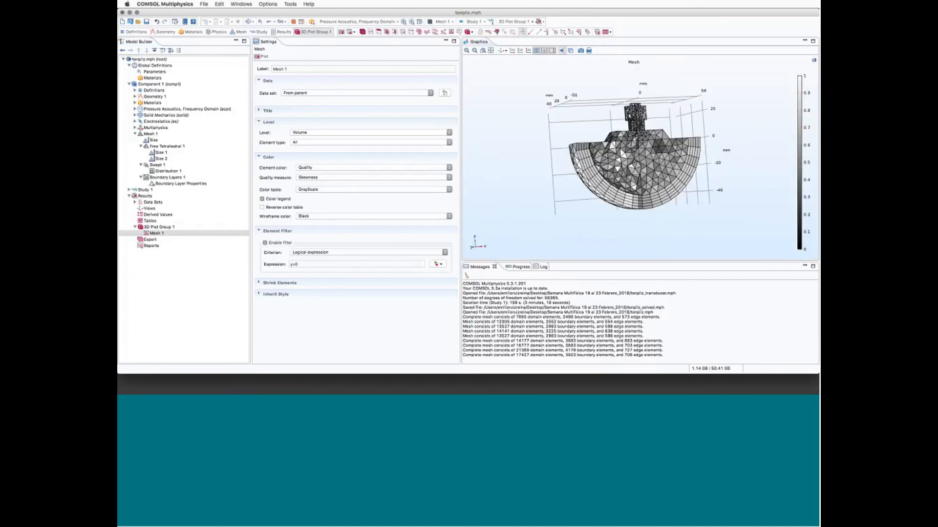
left_click_drag(591, 181, 553, 200)
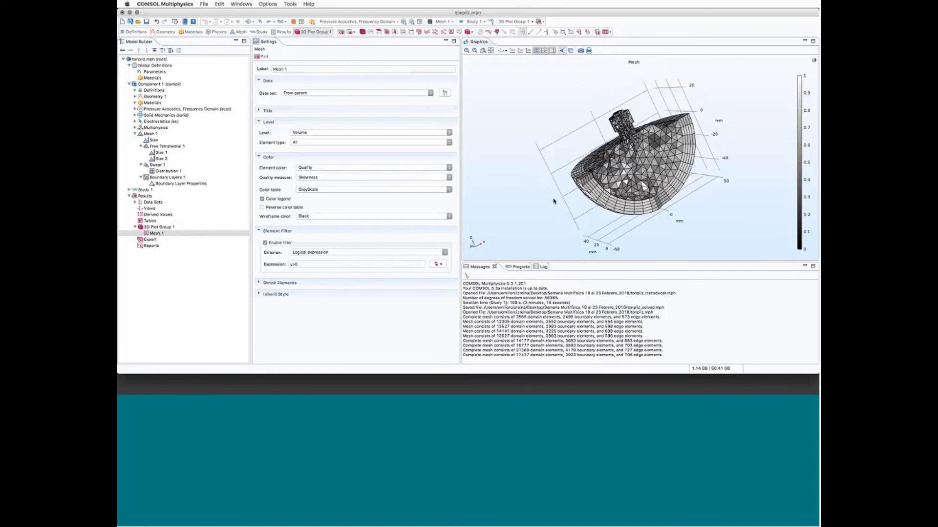
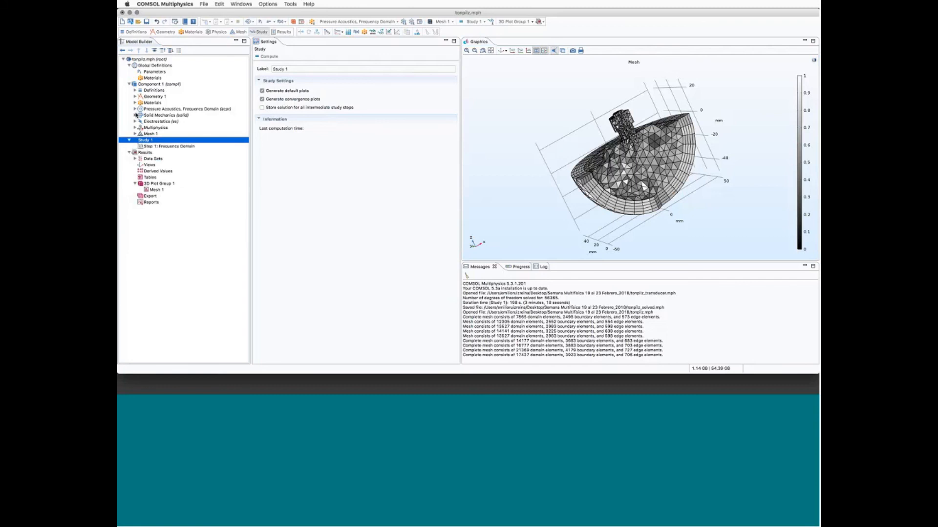
Open the frequency range definition of Study 1's Frequency Domain step and set the start value to f0min.
left_click(150, 148)
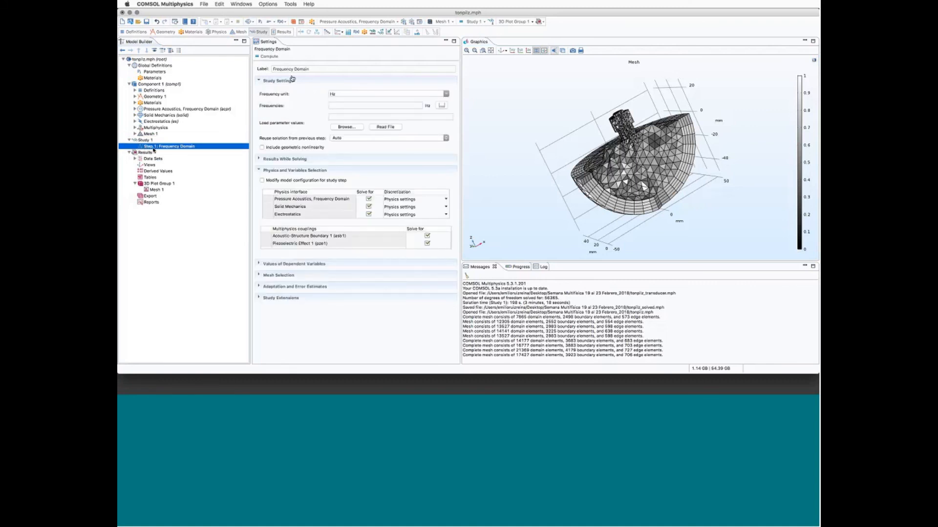
left_click(336, 106)
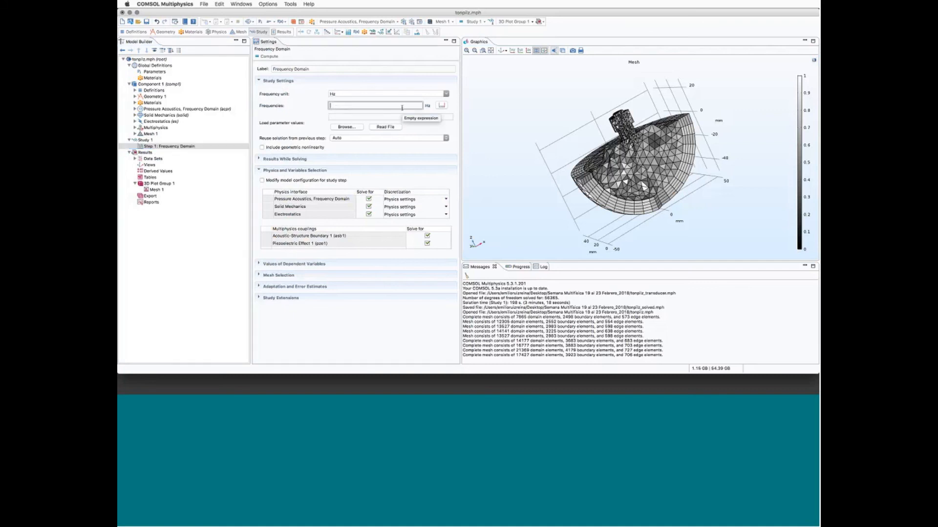
left_click(442, 107)
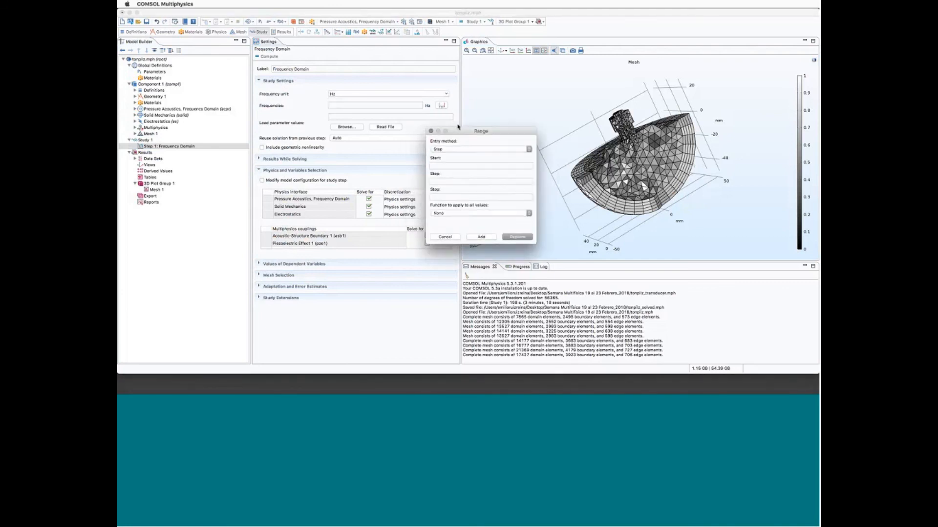
left_click(428, 162)
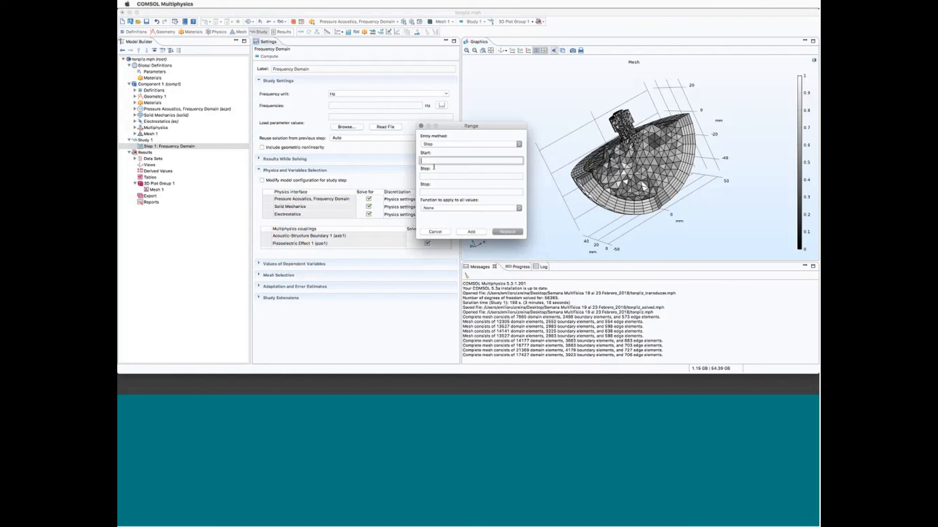
type("fom")
key("BackSpace")
key("BackSpace")
key("BackSpace")
type("10min")
Complete the frequency range with step f0step and stop f0max, and replace the study step's frequencies with it.
left_click(478, 177)
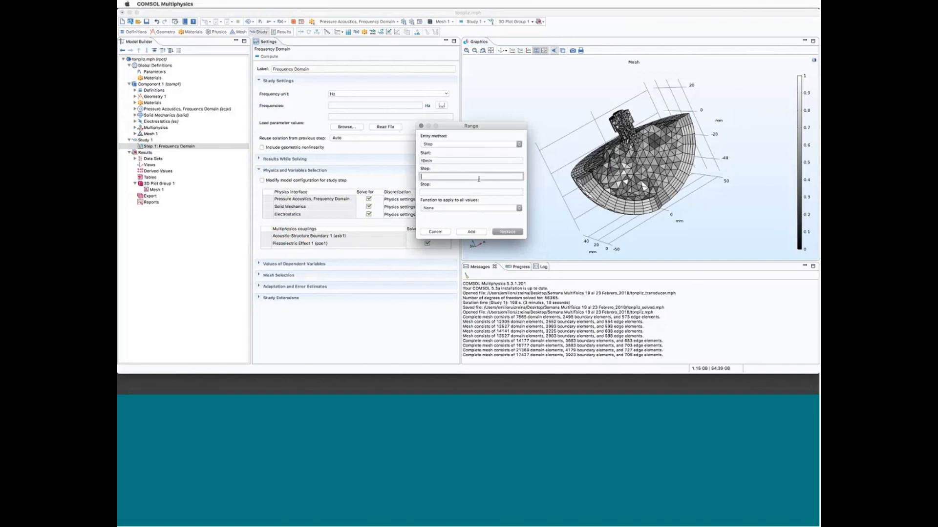
left_click(487, 192)
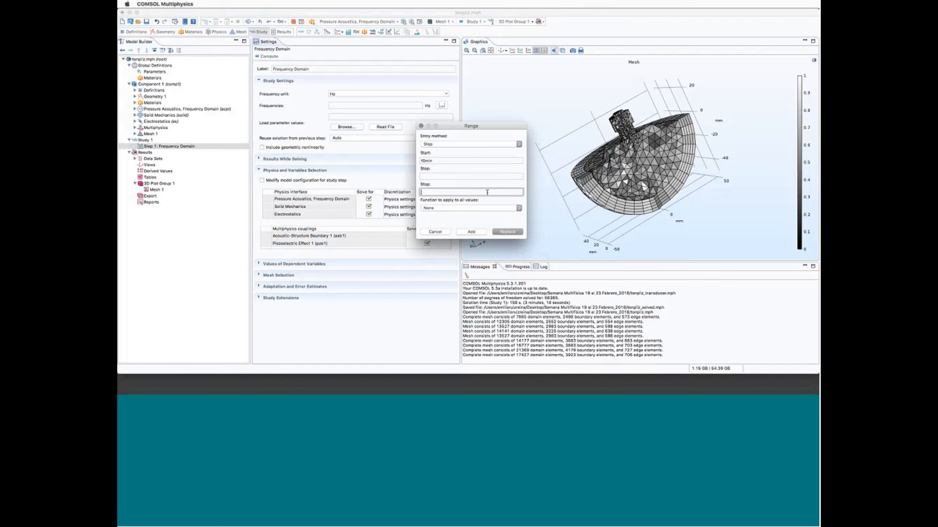
type("10max")
left_click(459, 177)
type("f0st")
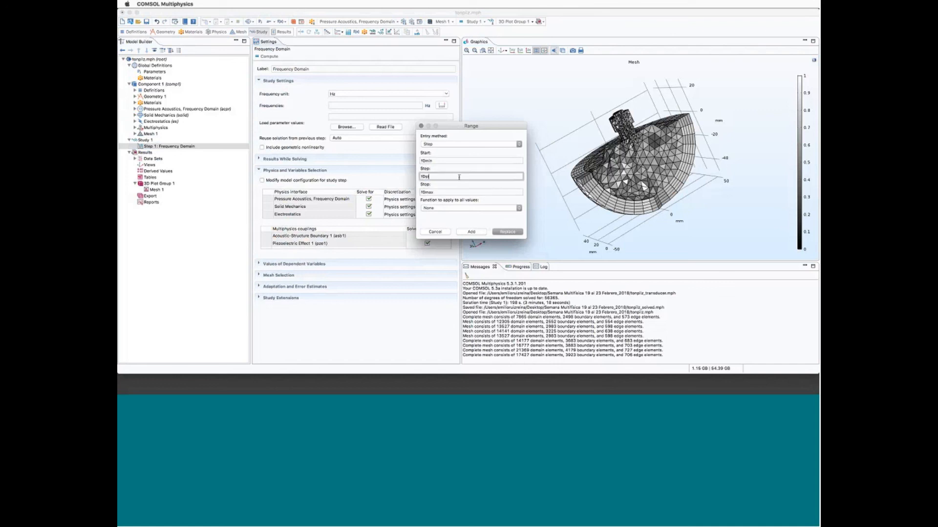
type("ep")
left_click(507, 232)
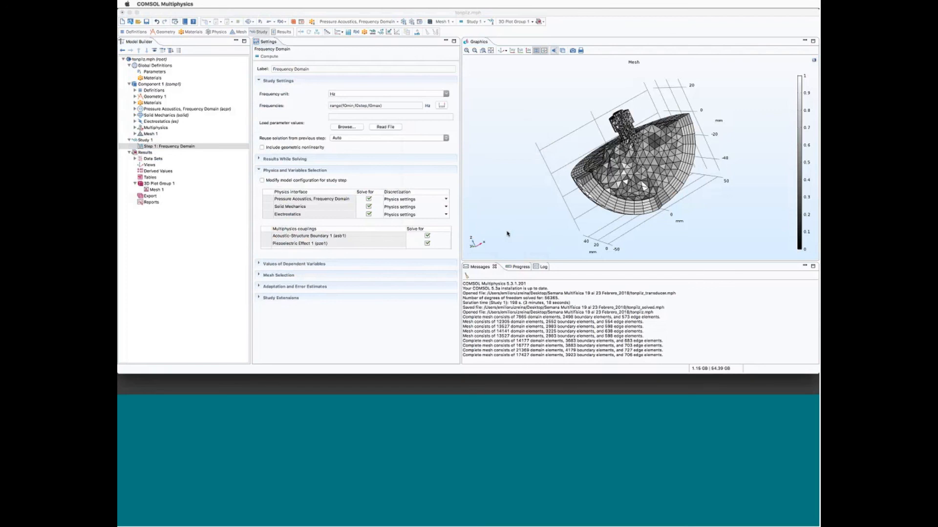
left_click(380, 106)
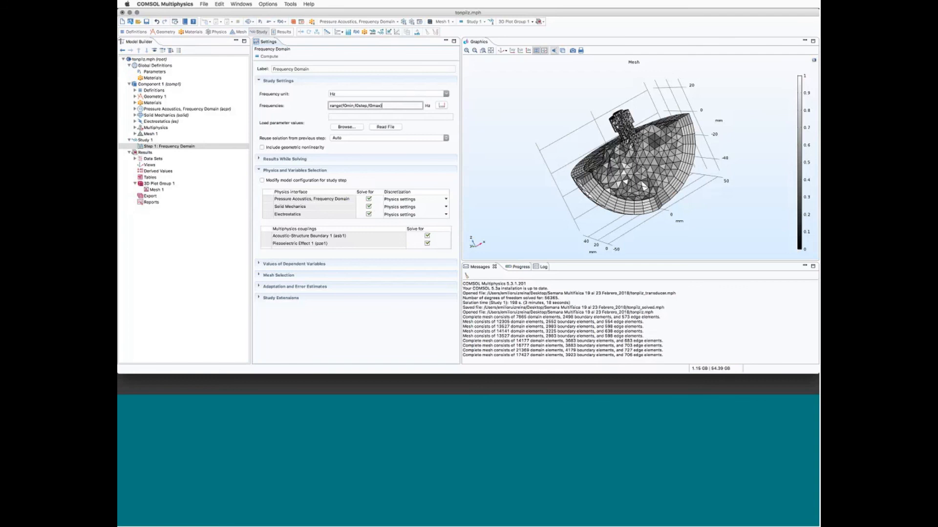
Compute Study 1 and follow the solver's progress in an enlarged progress view.
left_click(142, 140)
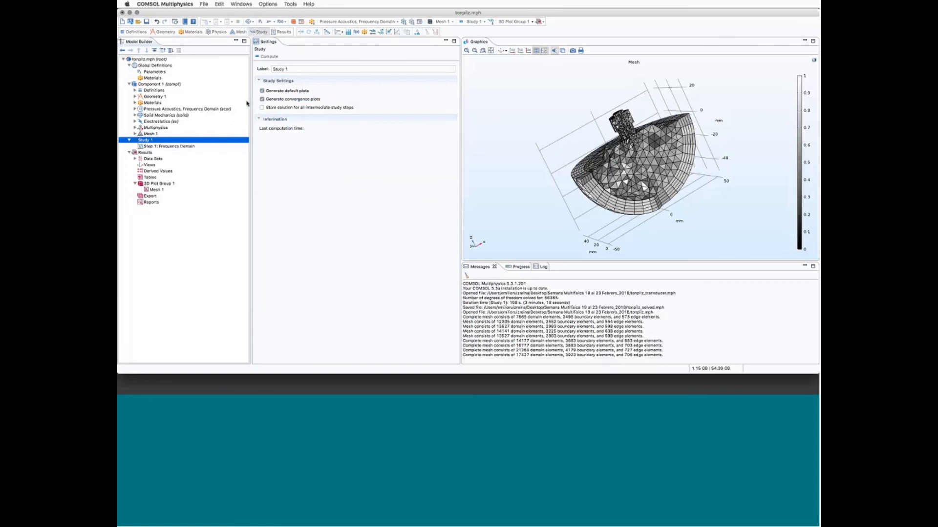
left_click_drag(489, 261, 488, 244)
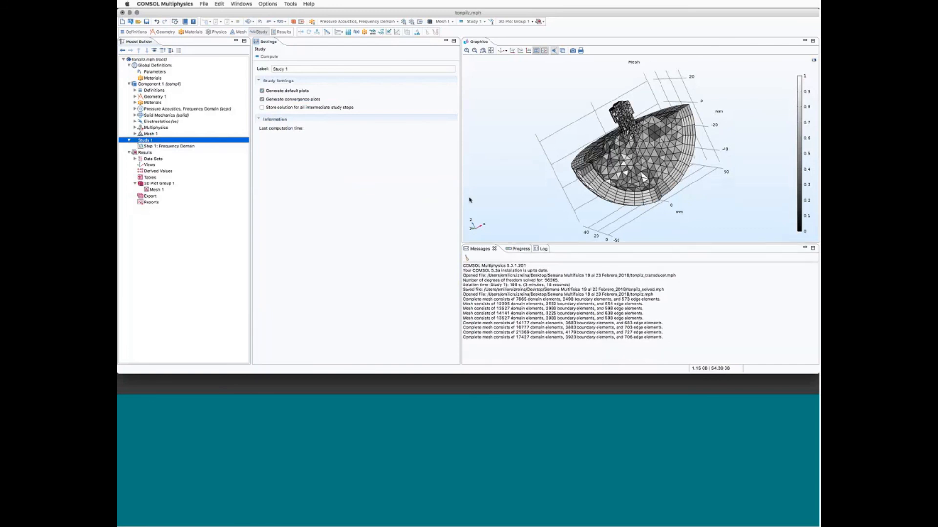
left_click_drag(461, 195, 437, 193)
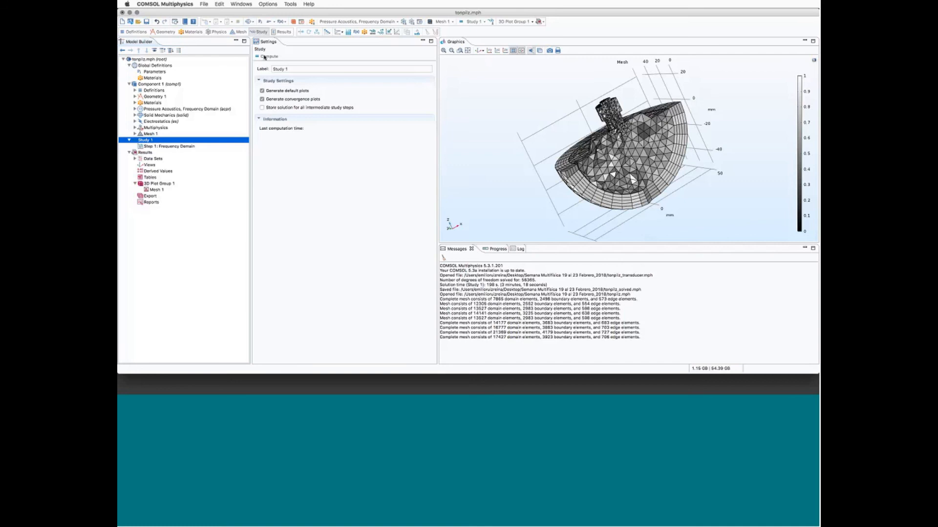
left_click(264, 58)
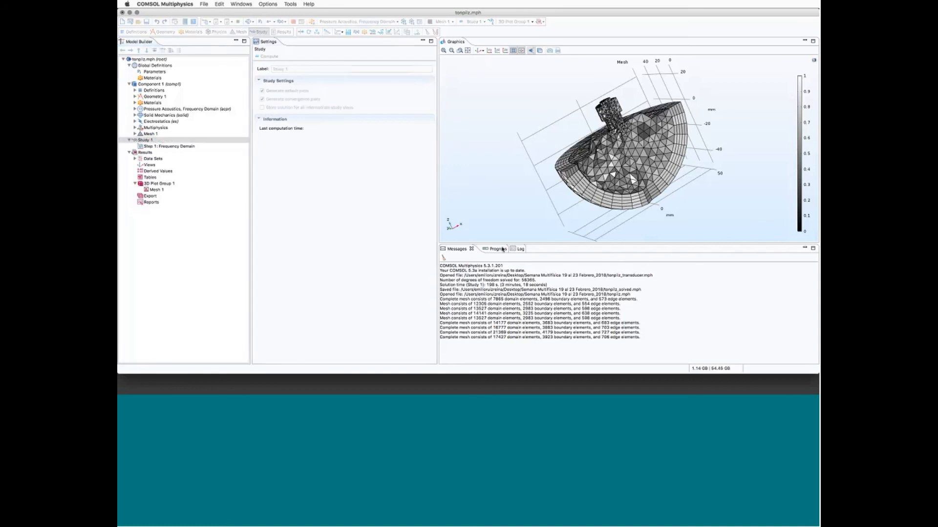
left_click_drag(516, 244, 520, 236)
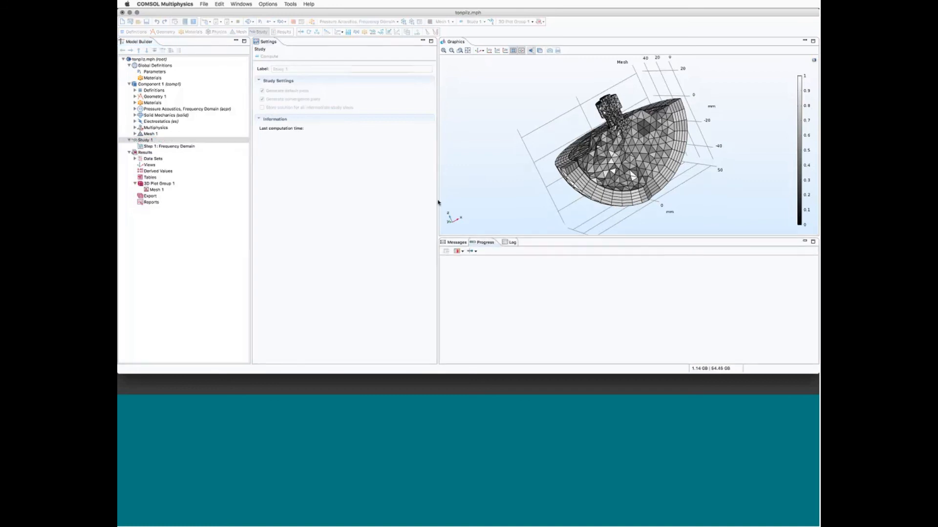
left_click_drag(438, 202, 418, 199)
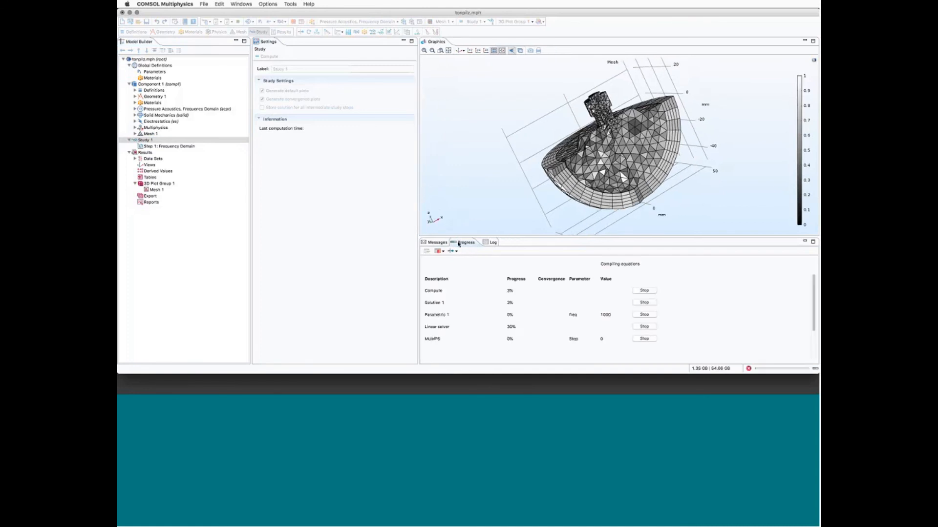
left_click_drag(494, 238, 498, 216)
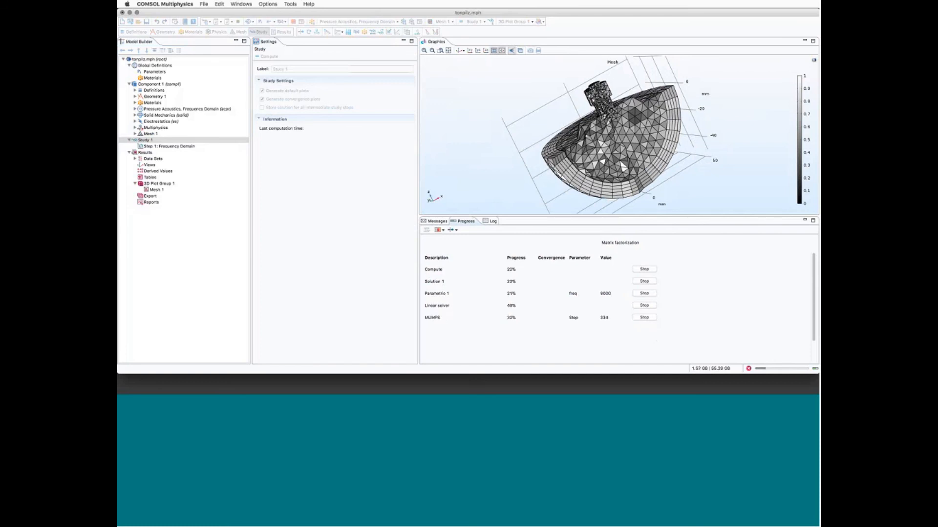
Stop the running computation and open tonpilz_solved.mph without saving the changes to the current model.
left_click(748, 368)
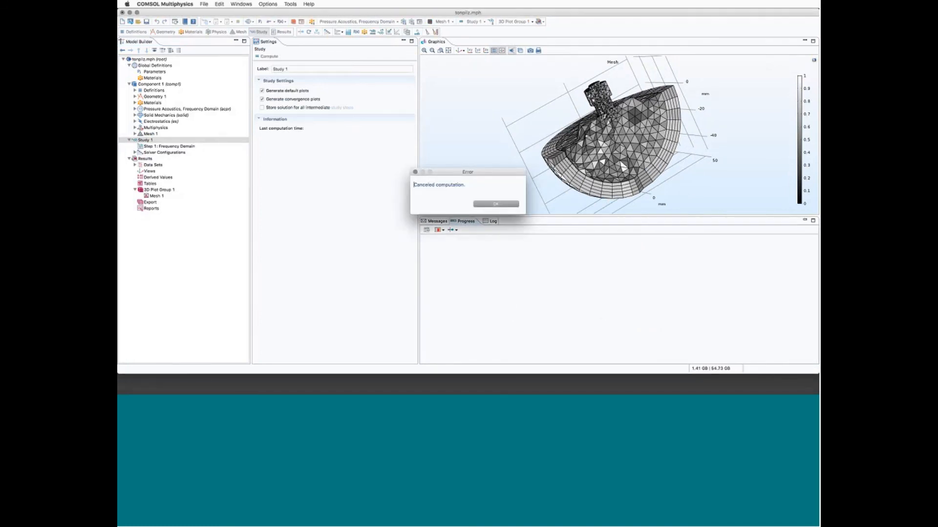
key("Return")
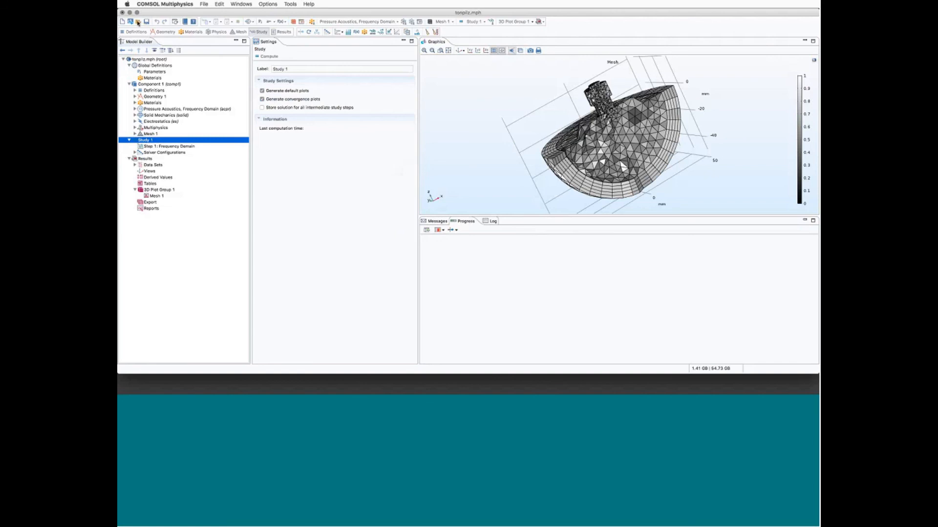
left_click(138, 22)
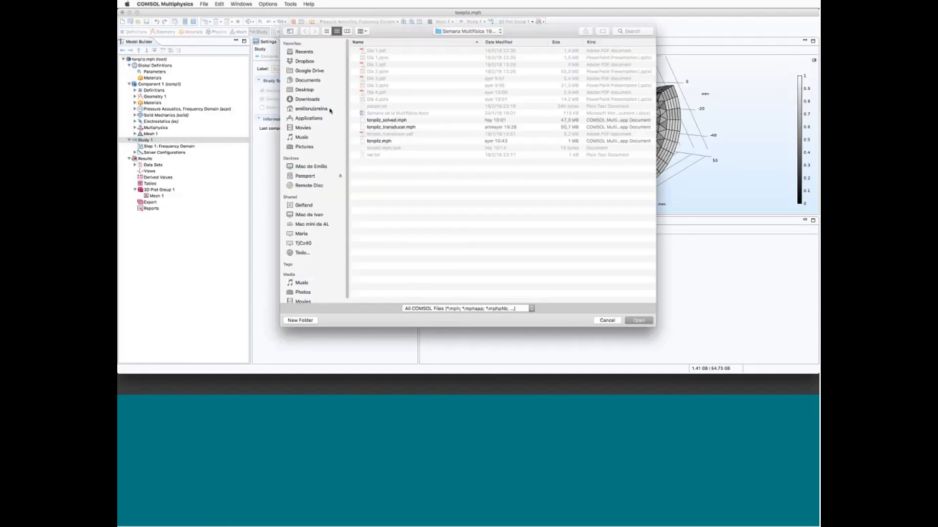
left_click(386, 119)
left_click(639, 320)
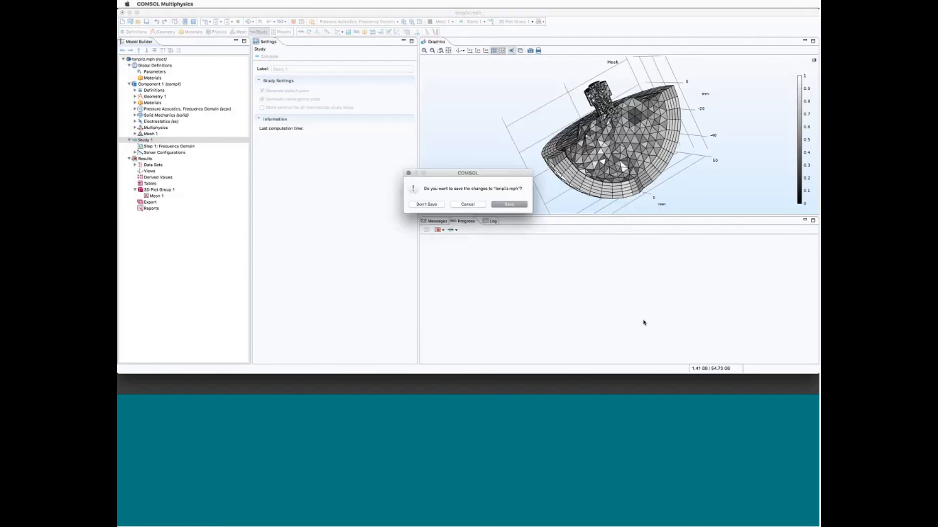
left_click(427, 204)
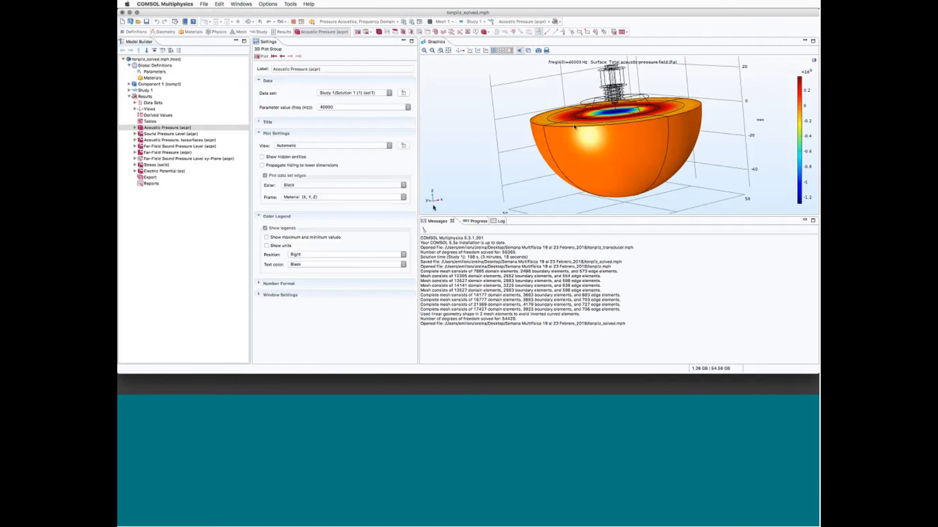
Expand the solved model's component and study, and review the Frequency Domain settings and Study 1's computation information.
left_click(129, 84)
left_click(129, 140)
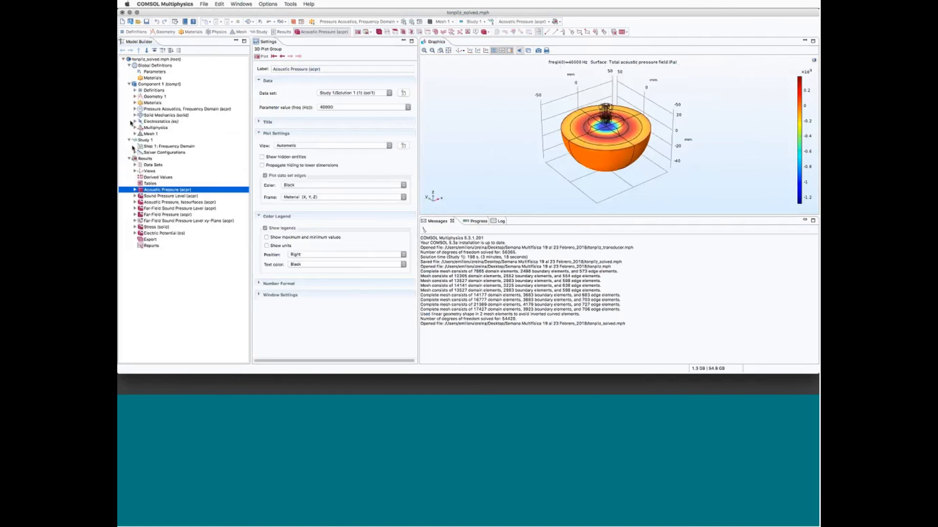
left_click(134, 146)
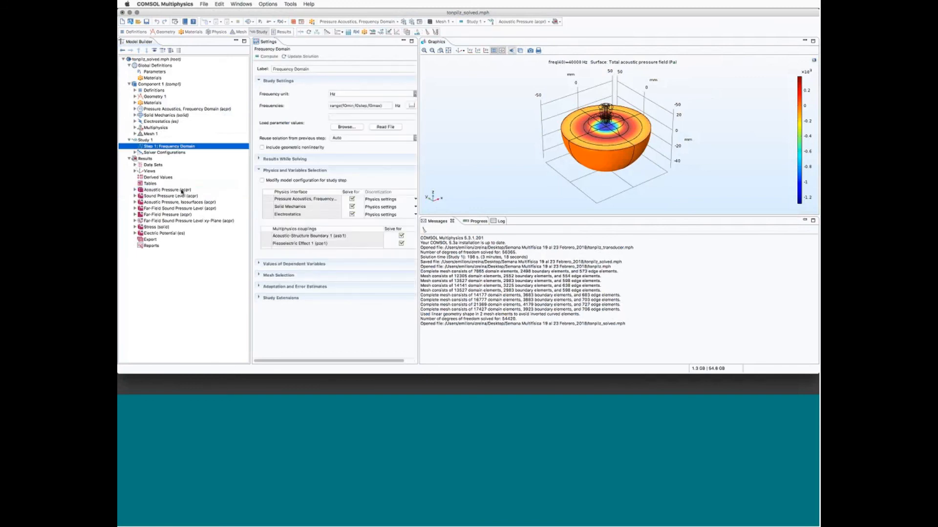
left_click(144, 141)
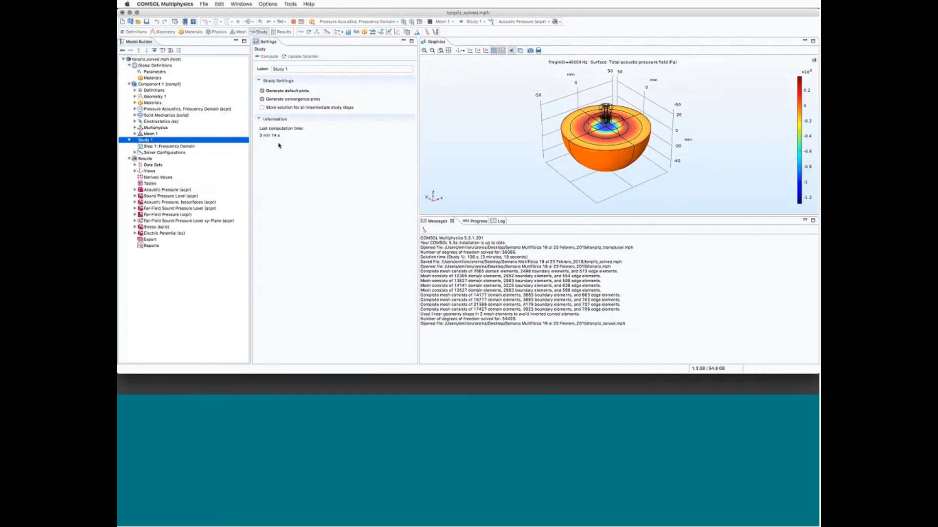
left_click(476, 222)
left_click_drag(472, 214, 471, 212)
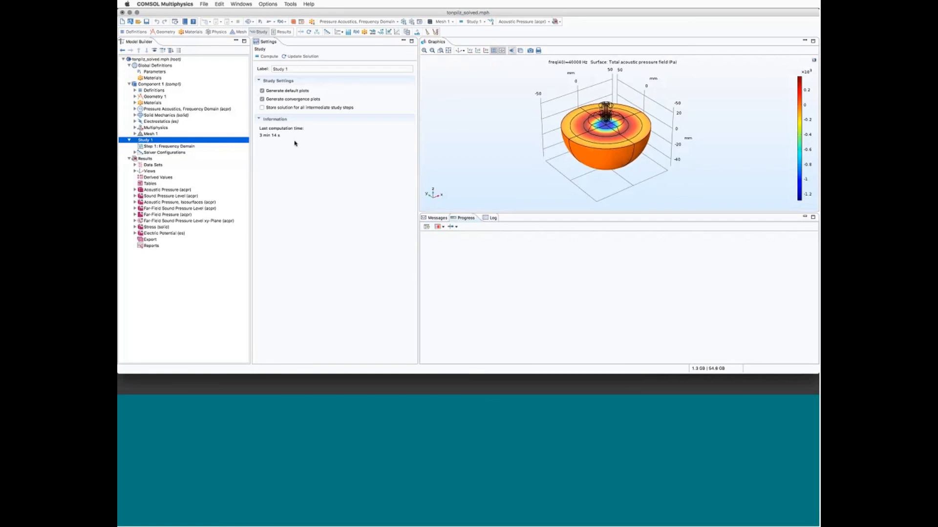
left_click(449, 51)
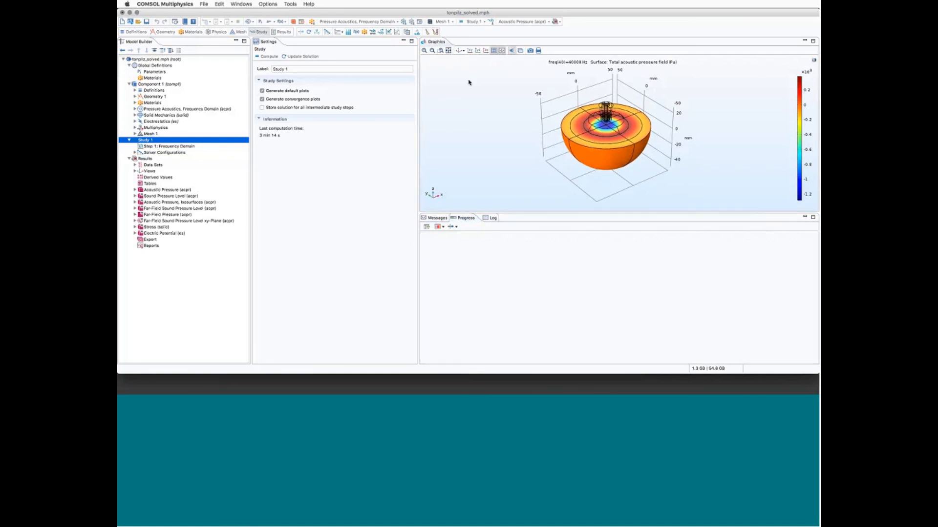
left_click_drag(615, 214, 615, 232)
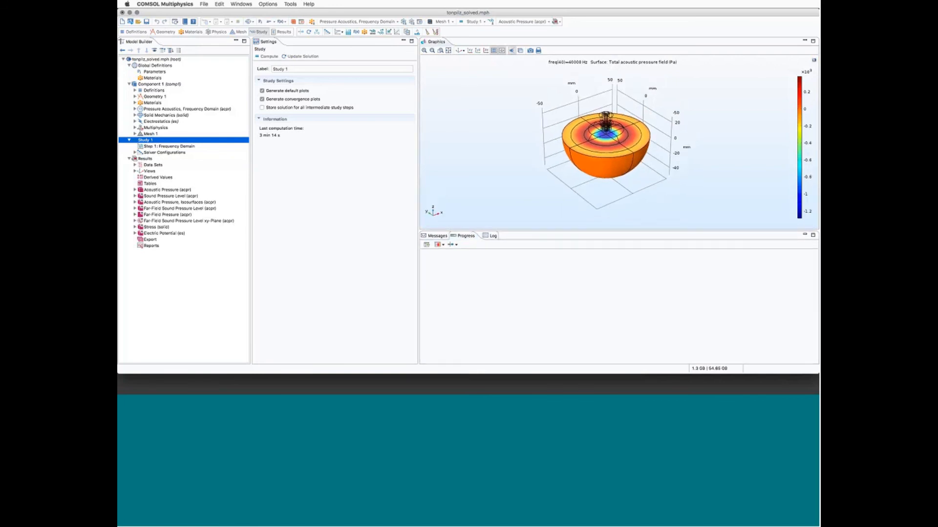
Expand the data sets under Results and examine the settings of both Study 1 solution data sets.
left_click(135, 165)
left_click(156, 172)
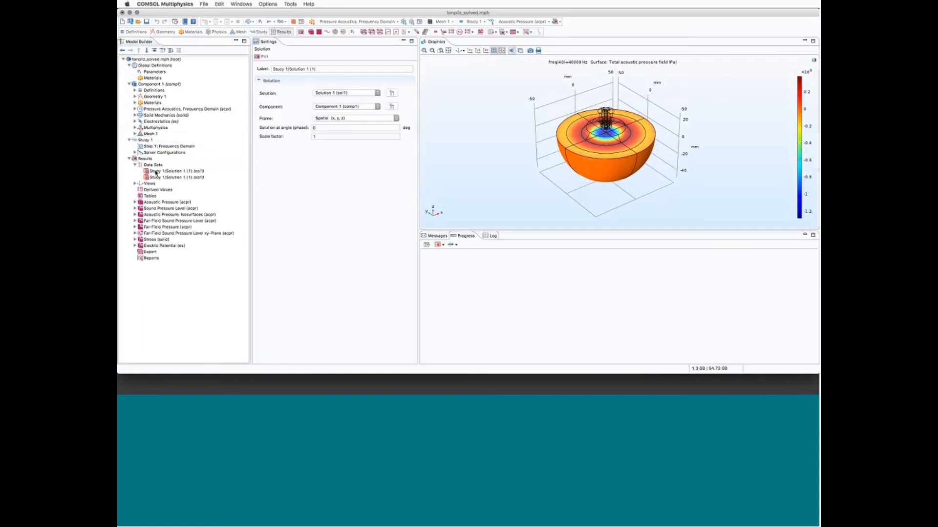
left_click(156, 178)
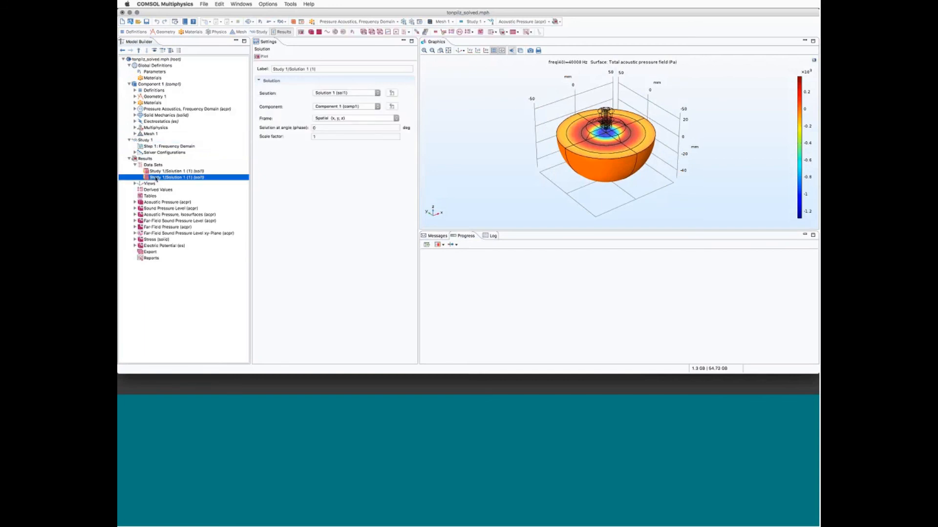
Examine the result plots for acoustic pressure, sound pressure level, pressure isosurfaces, far-field sound pressure level and solid stress in 3D.
left_click(163, 202)
left_click(164, 208)
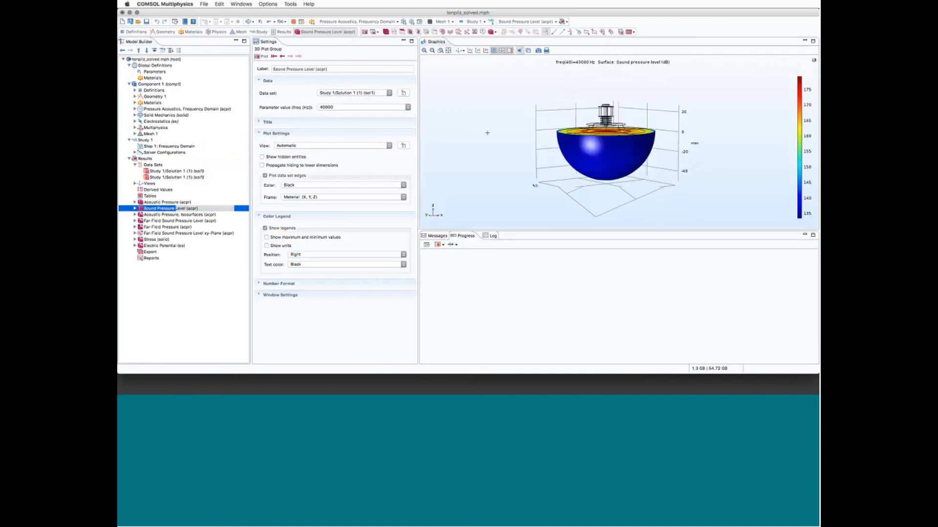
left_click(151, 215)
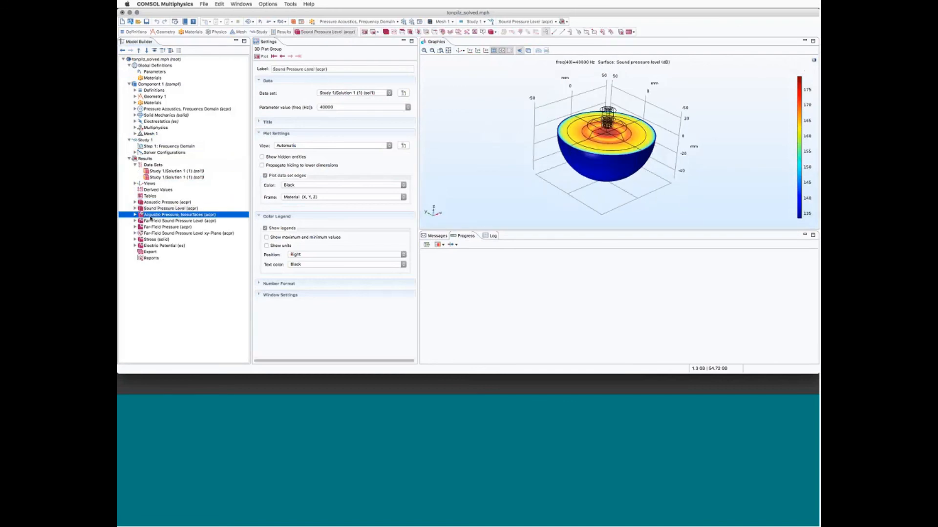
left_click(153, 221)
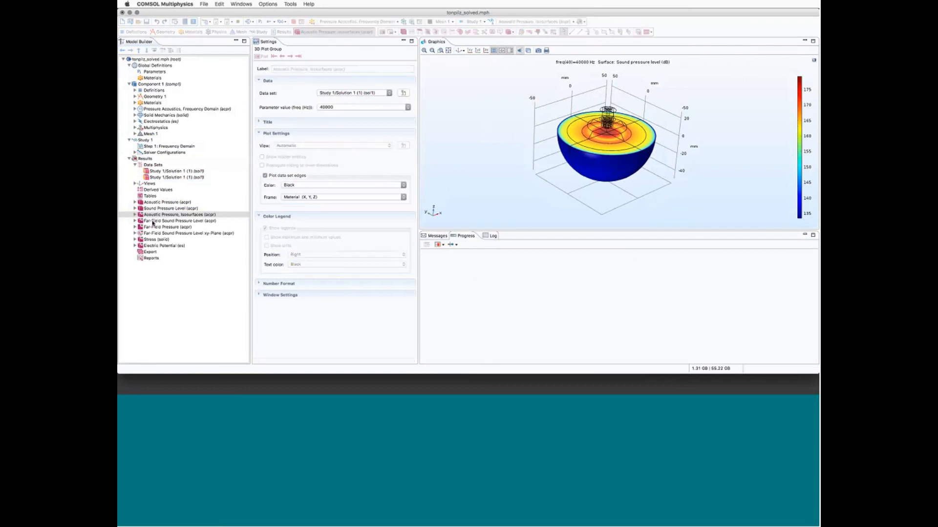
left_click_drag(470, 181, 470, 135)
left_click(157, 234)
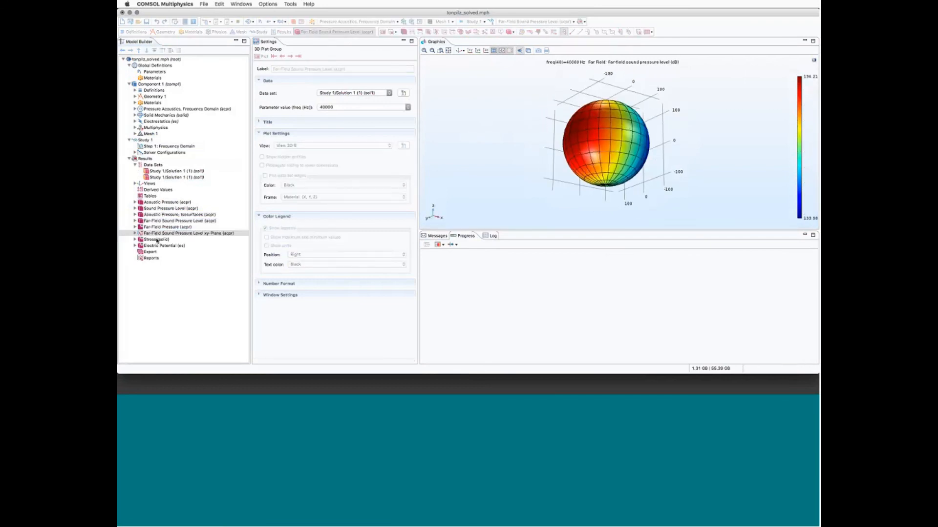
left_click(156, 240)
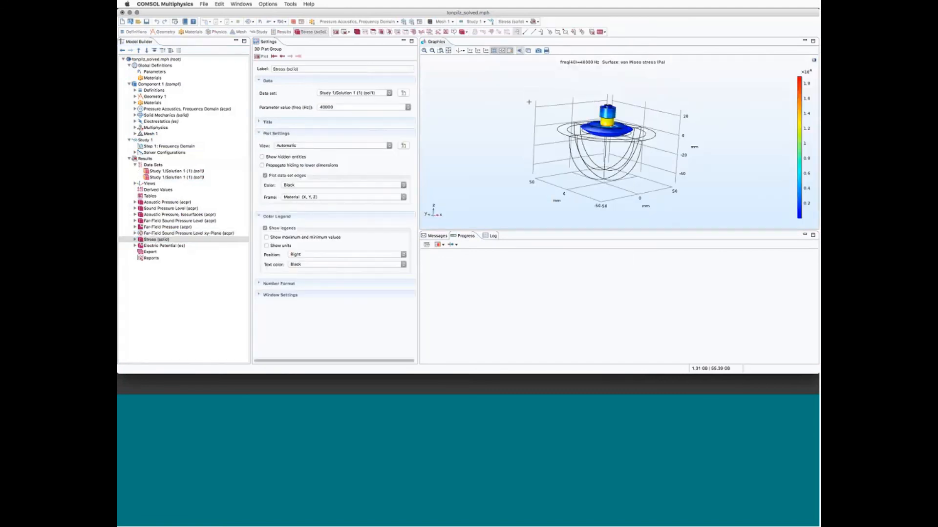
left_click_drag(530, 93, 530, 123)
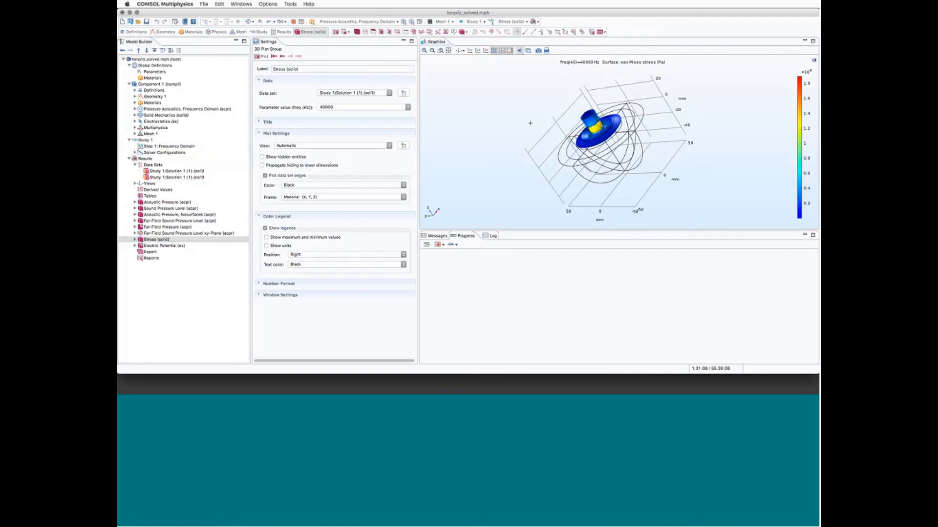